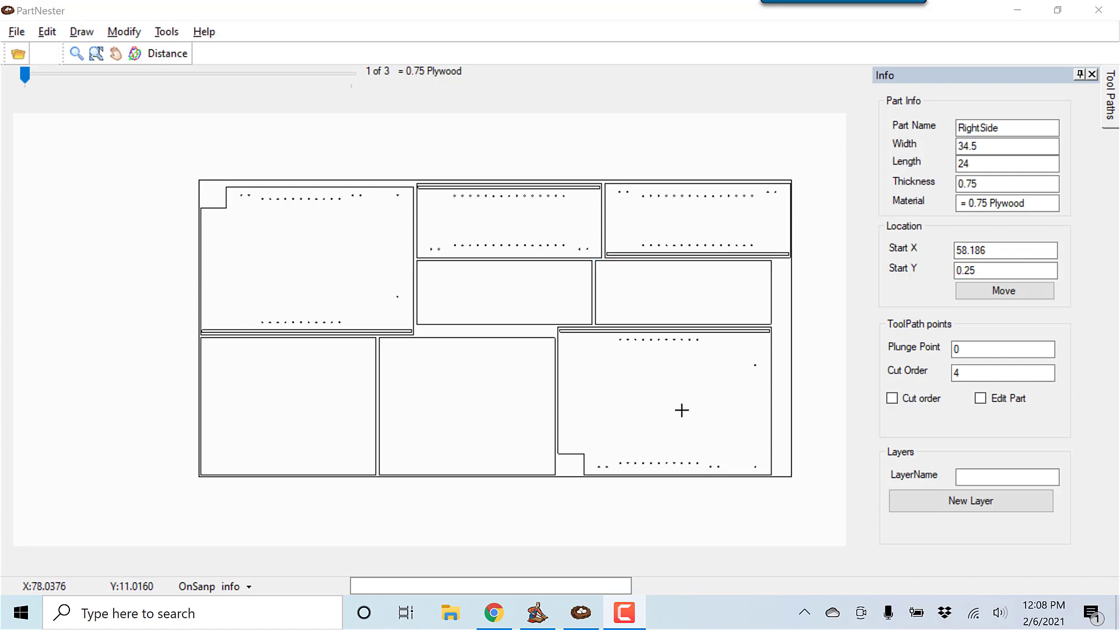
Select the nested parts on the first plywood sheet one by one to inspect their names, sizes, locations, plunge points and cut order.
left_click(553, 233)
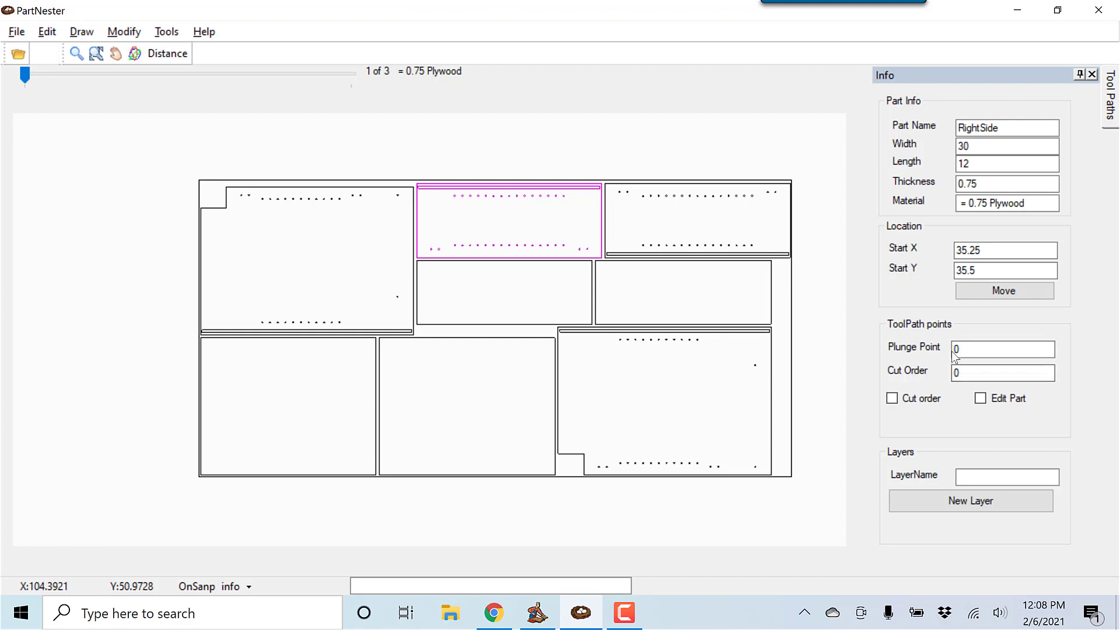
left_click(717, 223)
left_click(716, 223)
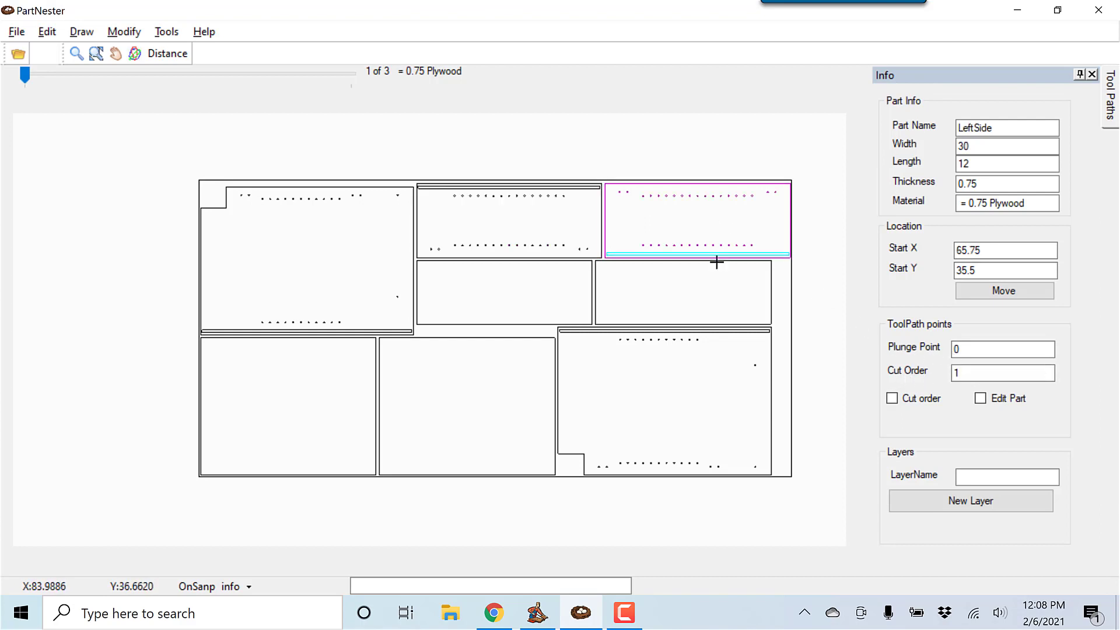
left_click(715, 285)
left_click(545, 294)
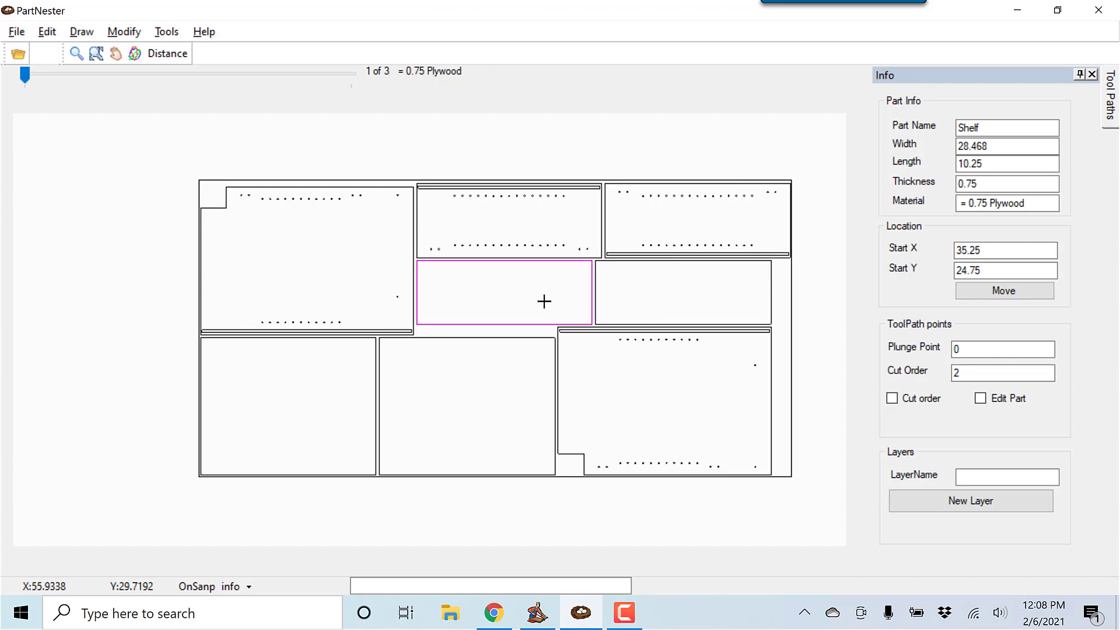
left_click(645, 423)
left_click(508, 423)
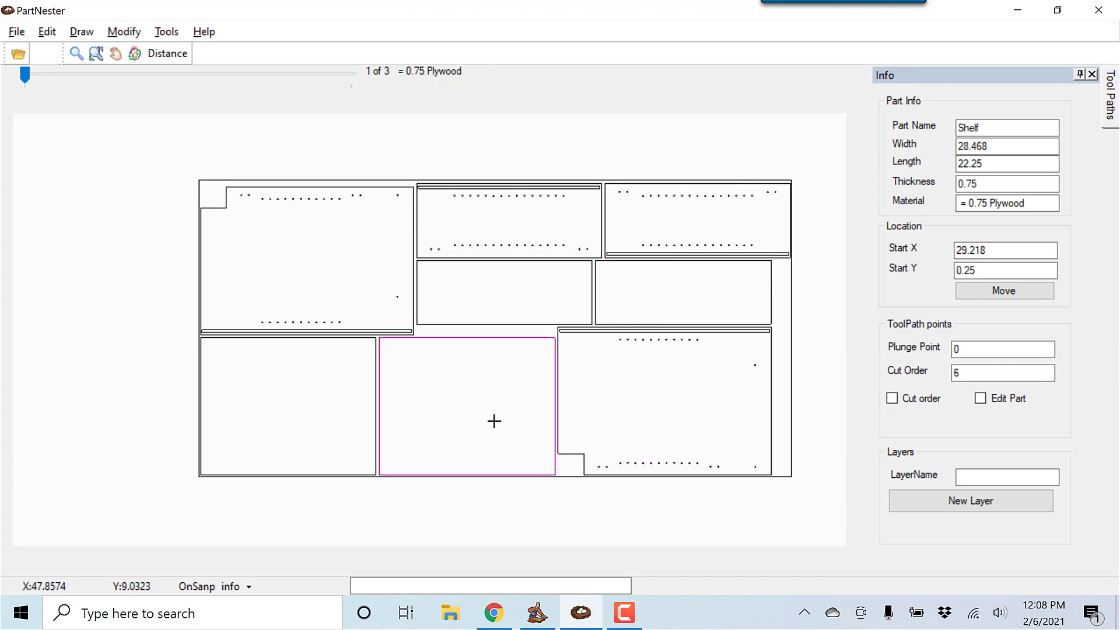
left_click(352, 415)
left_click(351, 265)
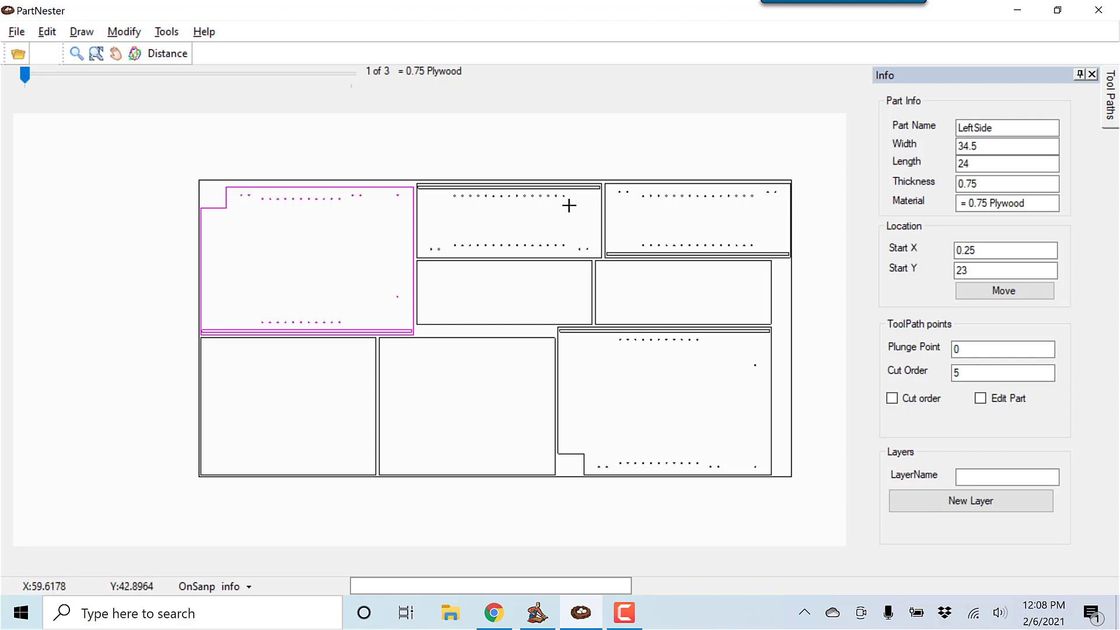
left_click(445, 205)
left_click(445, 205)
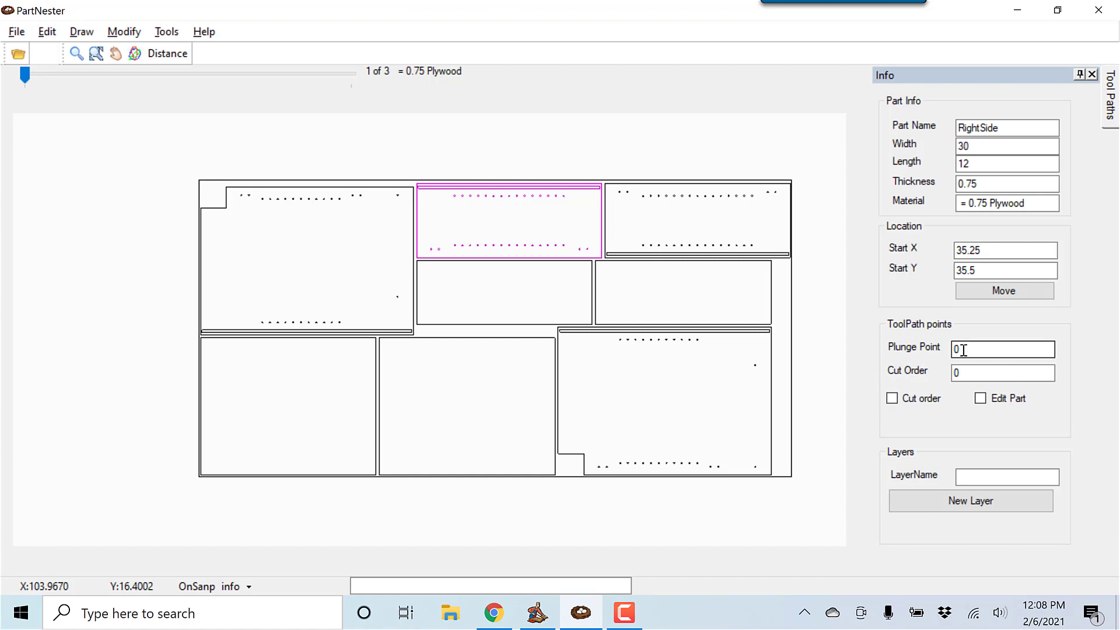
left_click(626, 515)
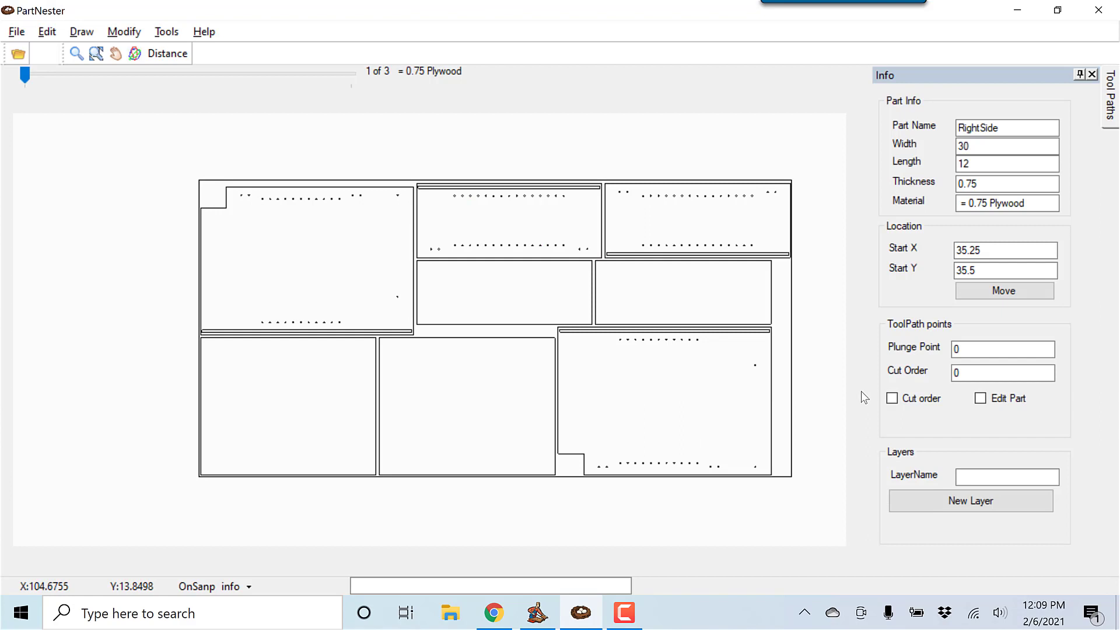
Turn on the cut order display and view the numbered start points on the first sheet's parts.
left_click(893, 400)
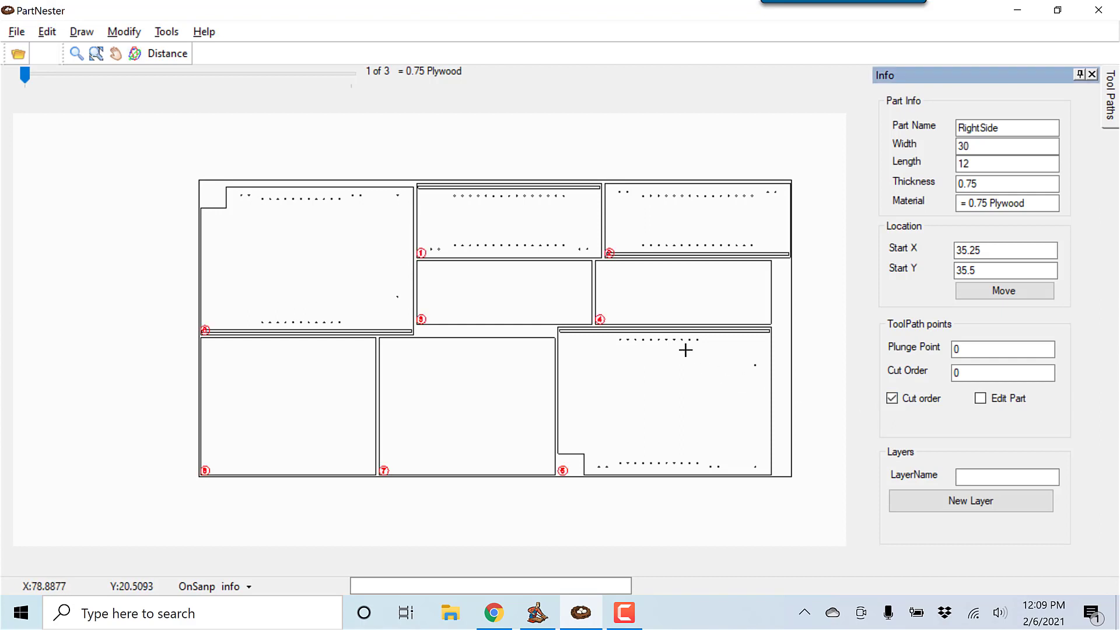
scroll(423, 255, "up", 2)
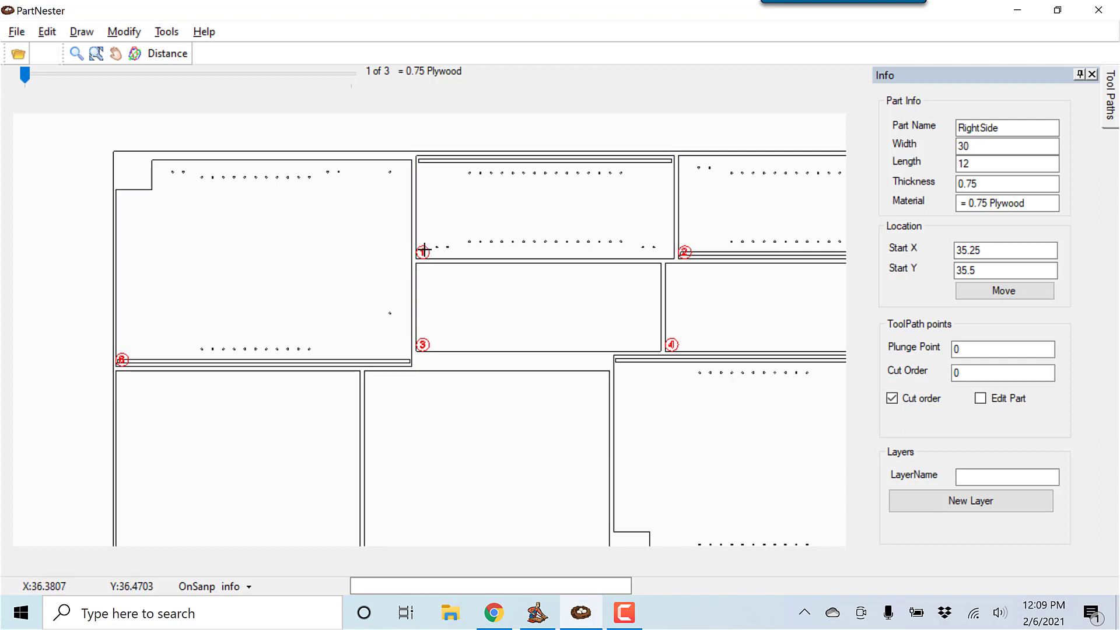
scroll(513, 318, "down", 1)
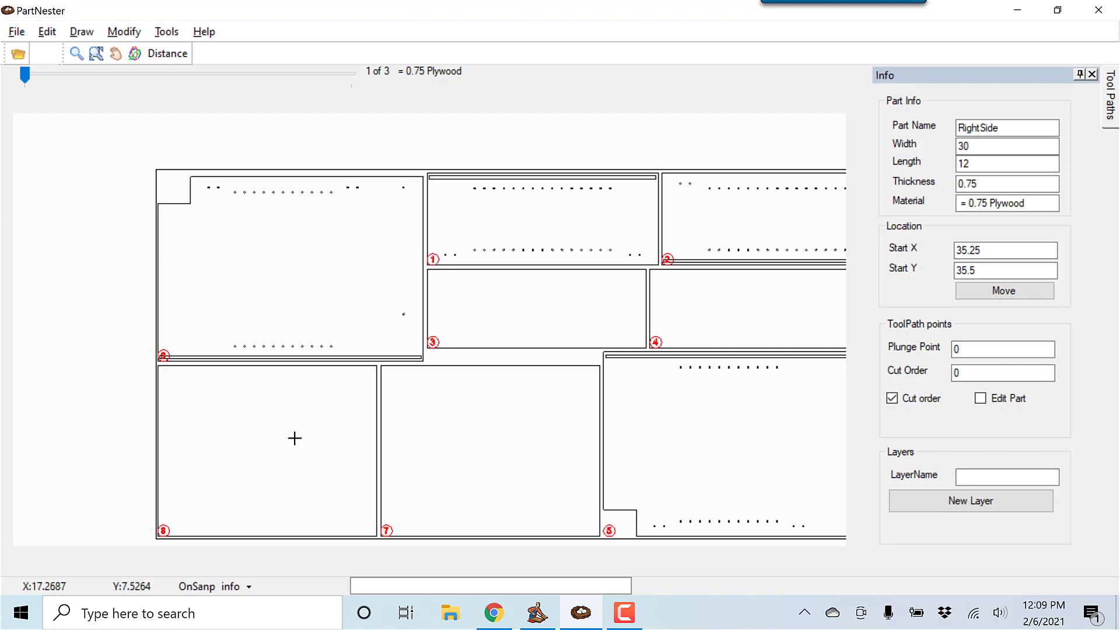
Examine the cut order numbers on the second plywood sheet, then return to the first sheet.
left_click(329, 74)
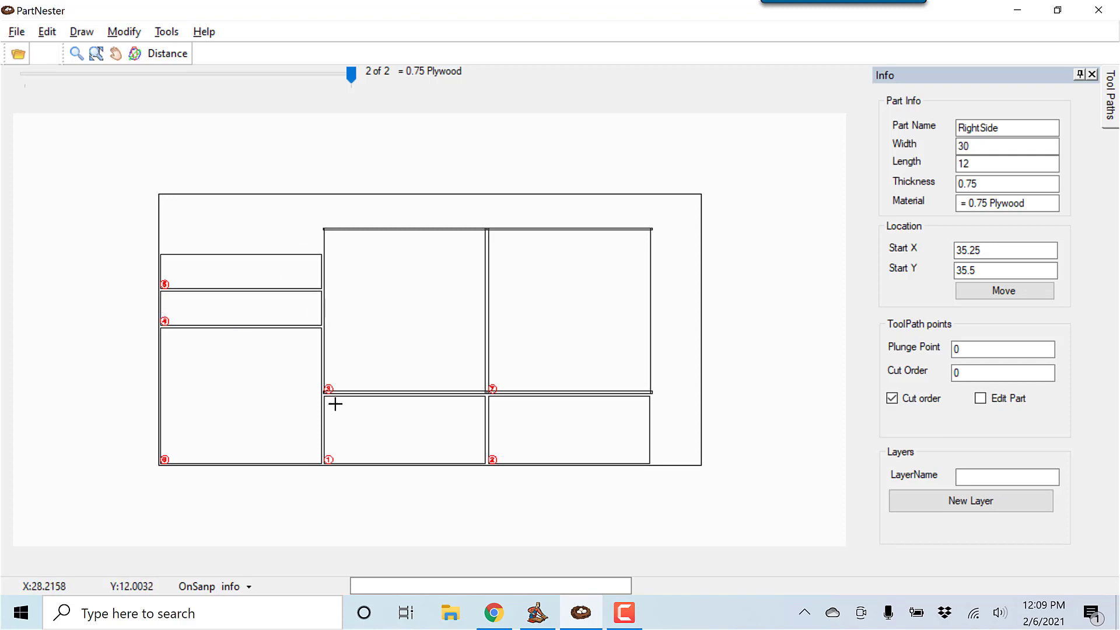
scroll(336, 403, "up", 3)
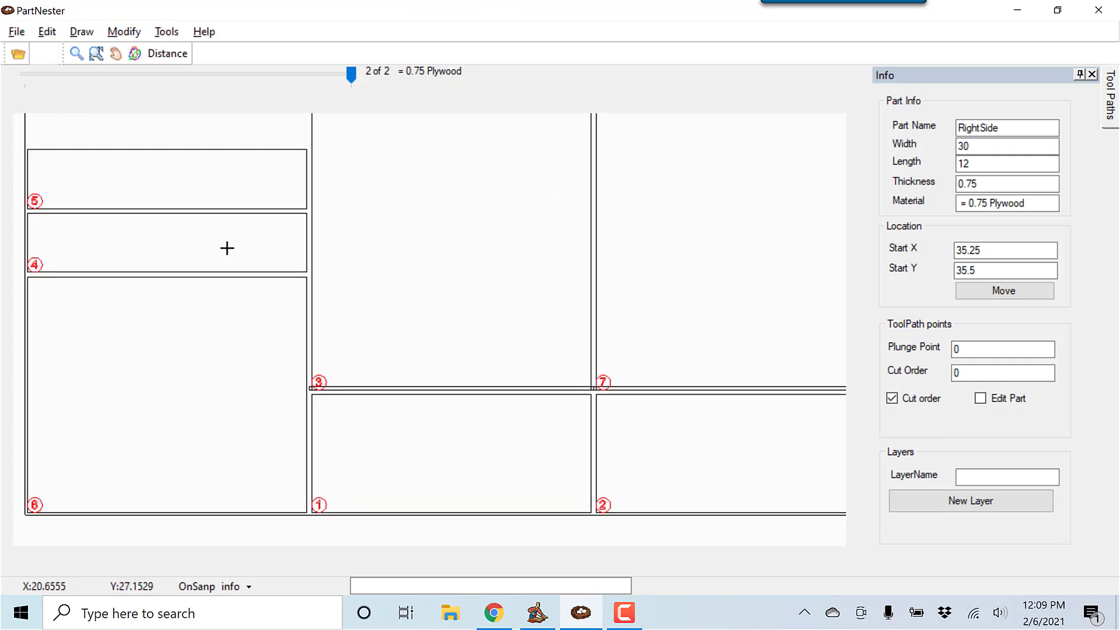
scroll(228, 245, "down", 1)
left_click(100, 73)
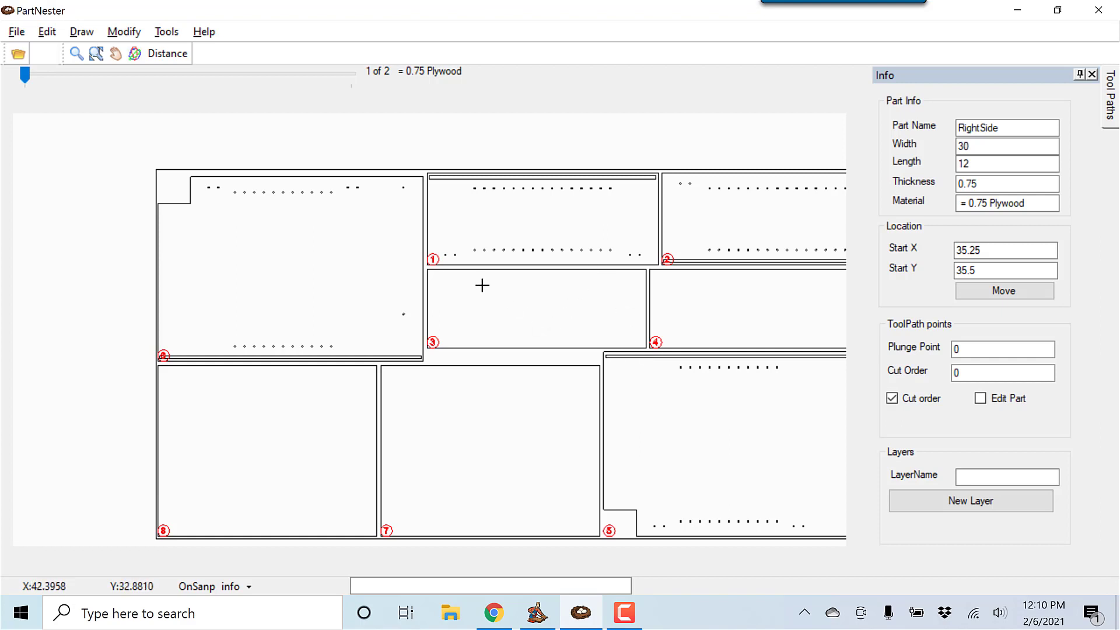
On the second sheet, set the plunge points and cut sequence: upper 6-inch Top, lower 6-inch Top at lower-right corners, 24-inch Bottom at upper-right.
left_click(317, 84)
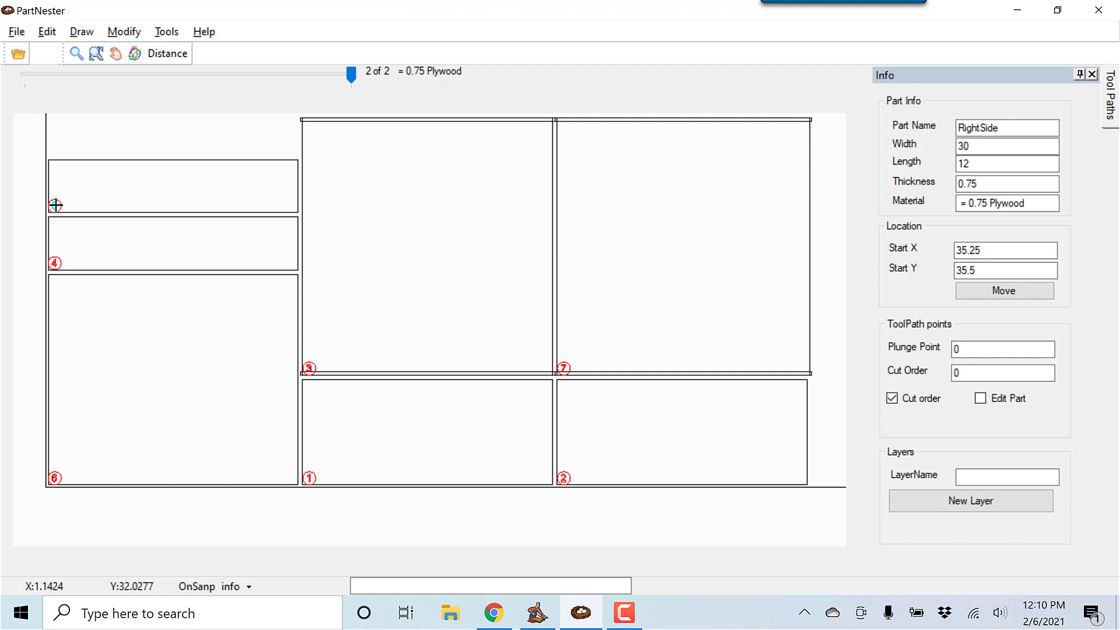
scroll(155, 277, "down", 2)
middle_click_drag(156, 277, 155, 325)
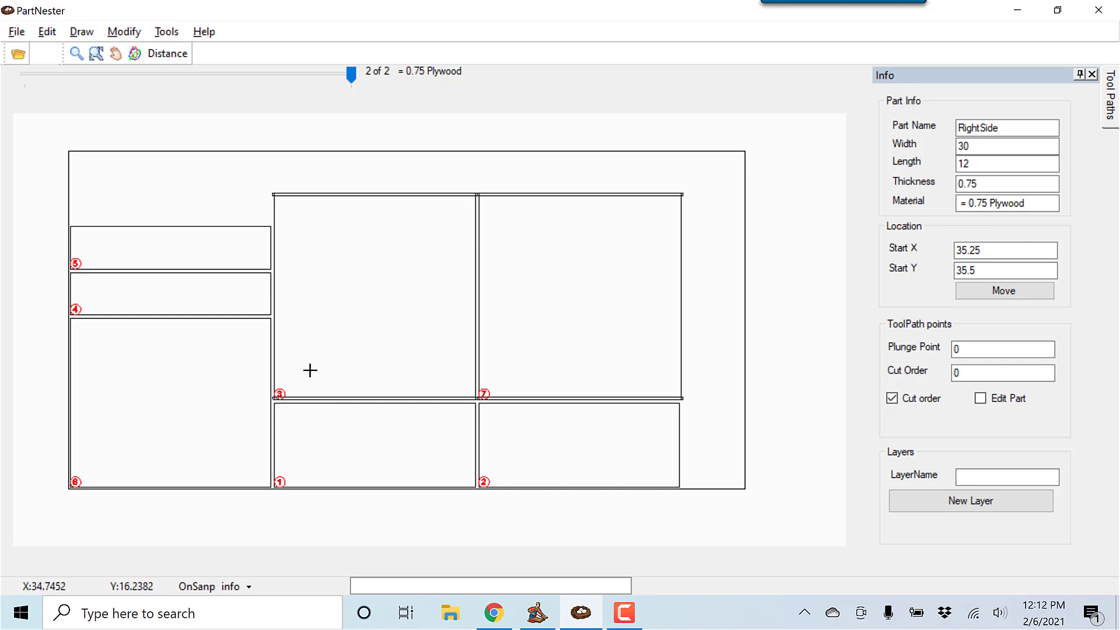
left_click(253, 259)
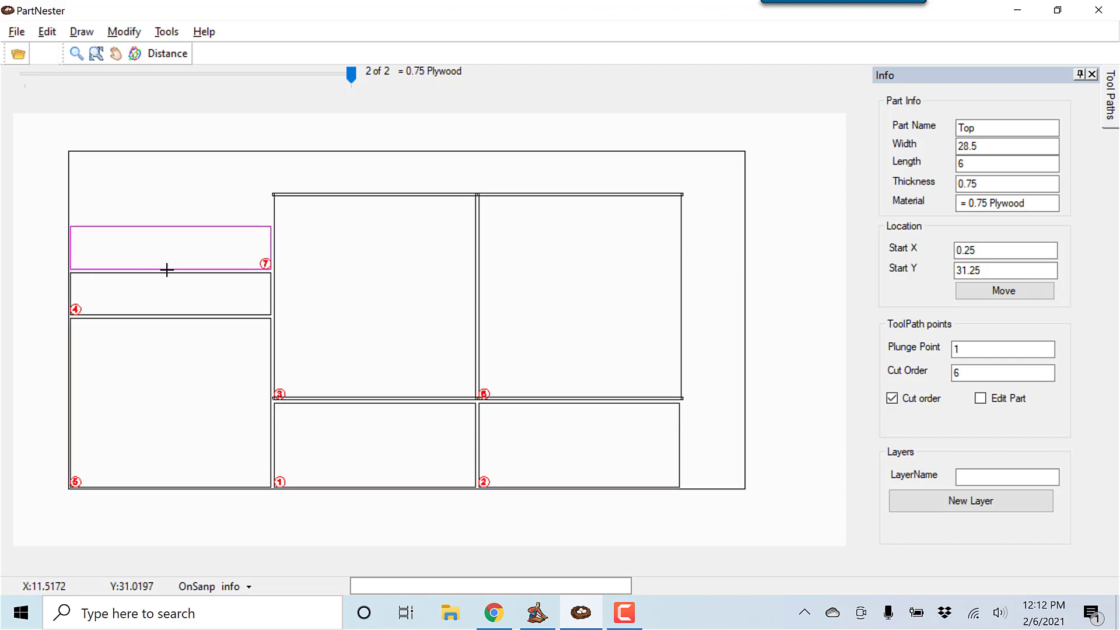
left_click(261, 307)
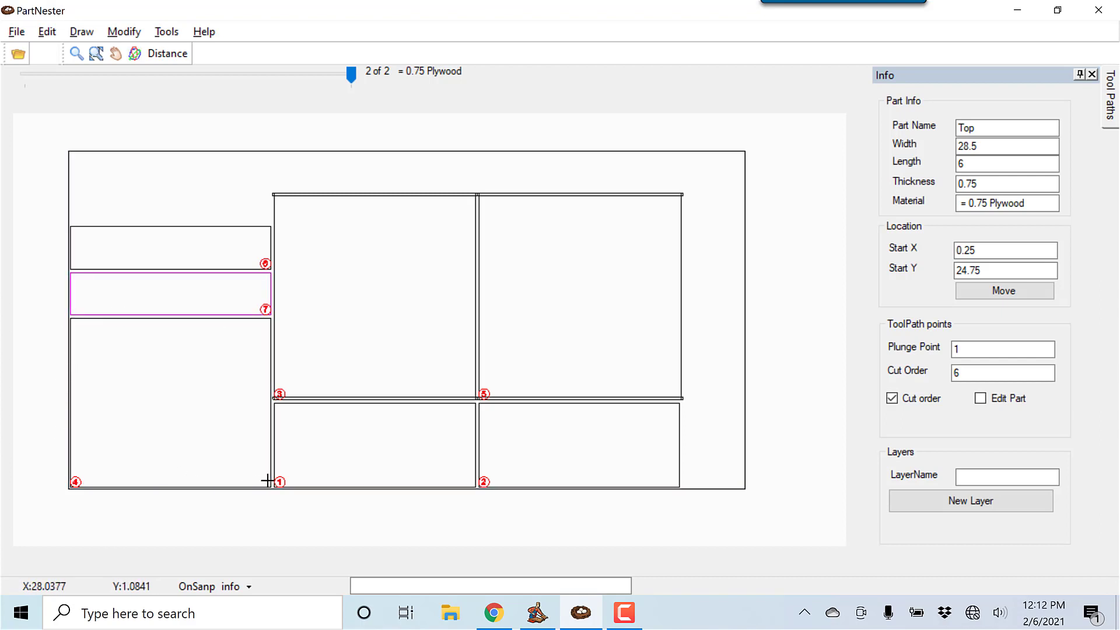
left_click(264, 328)
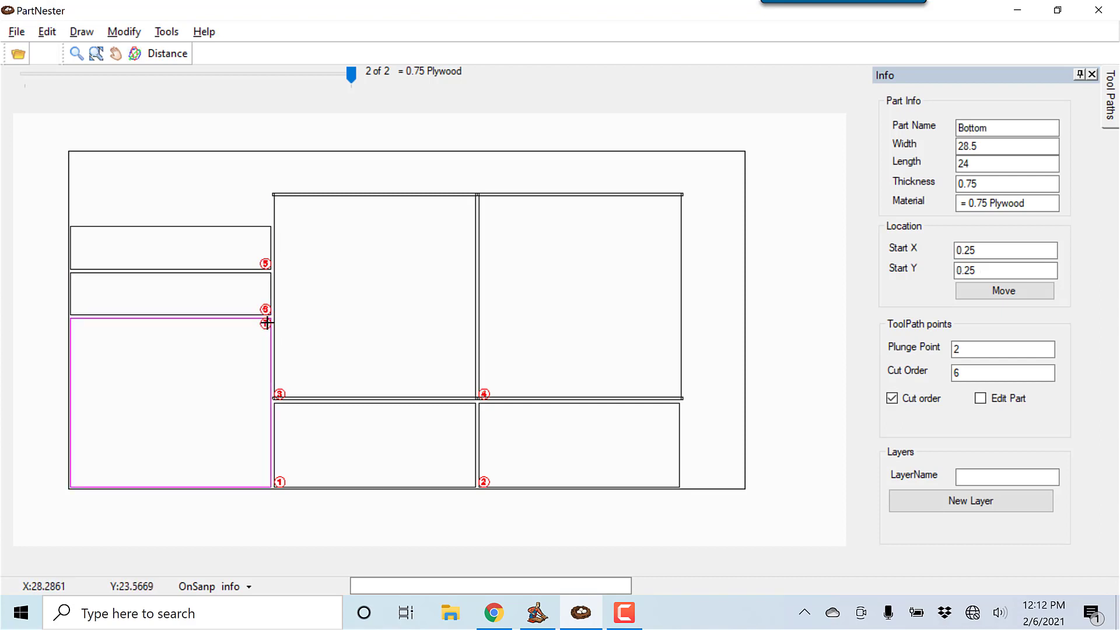
Continue the sequence: 12-inch Top at its upper-right corner, 12-inch Bottom at upper-left, left Backs panel at lower-right, right one at lower-left.
left_click(469, 413)
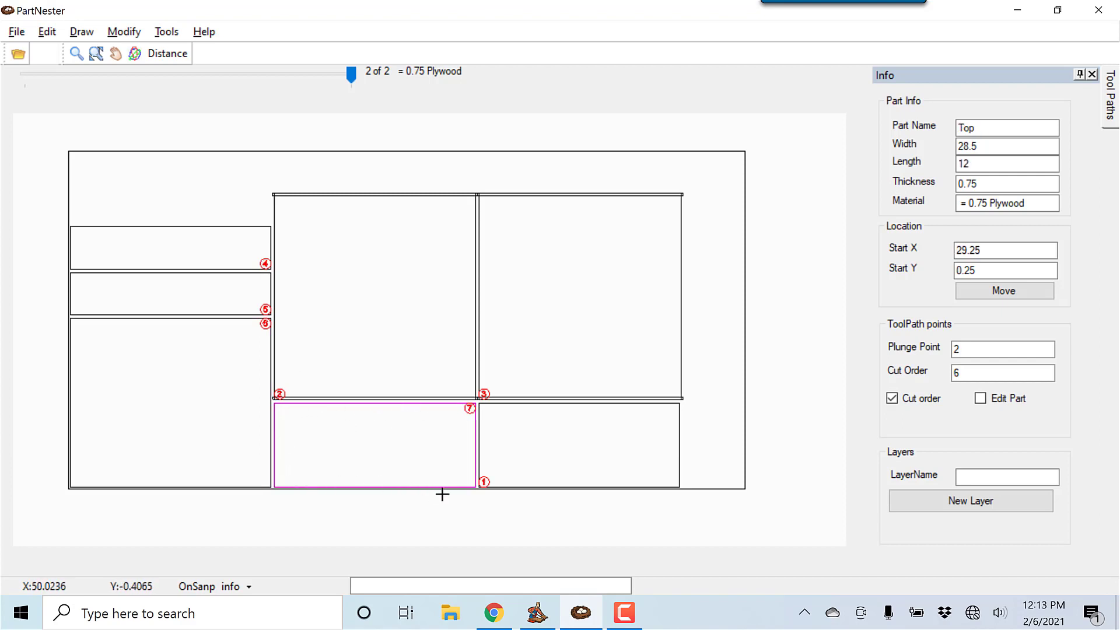
left_click(491, 413)
left_click(491, 412)
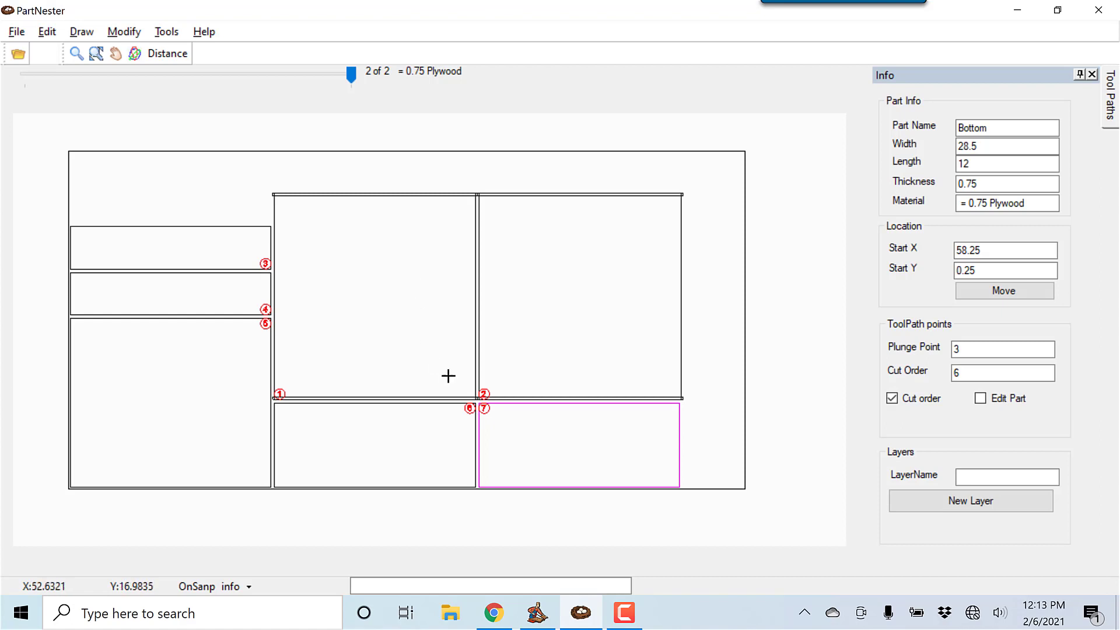
left_click(467, 389)
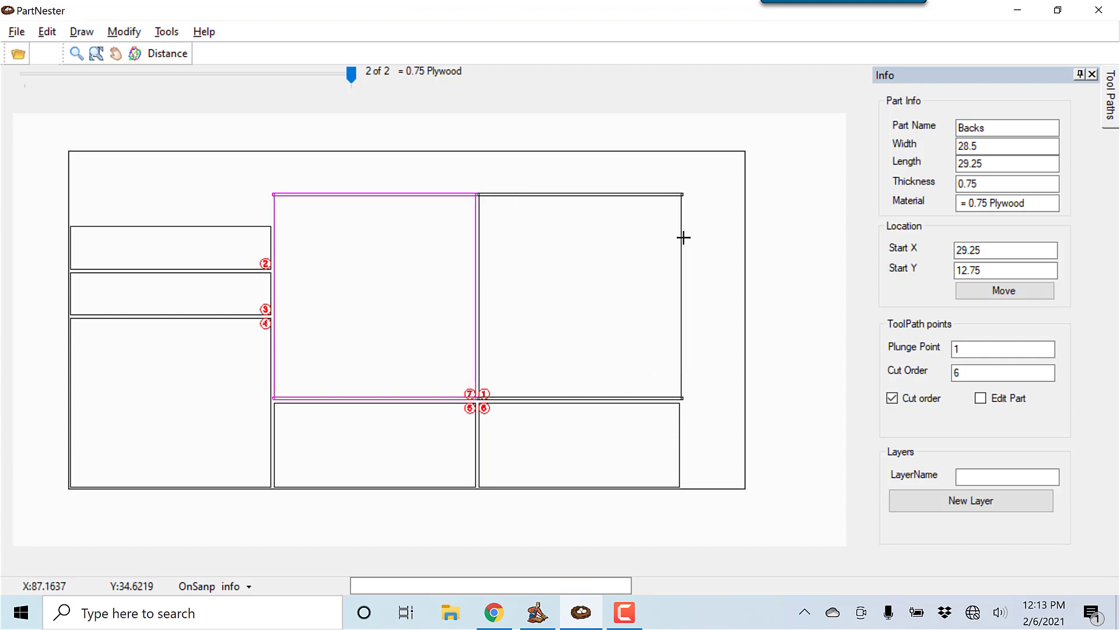
left_click(505, 384)
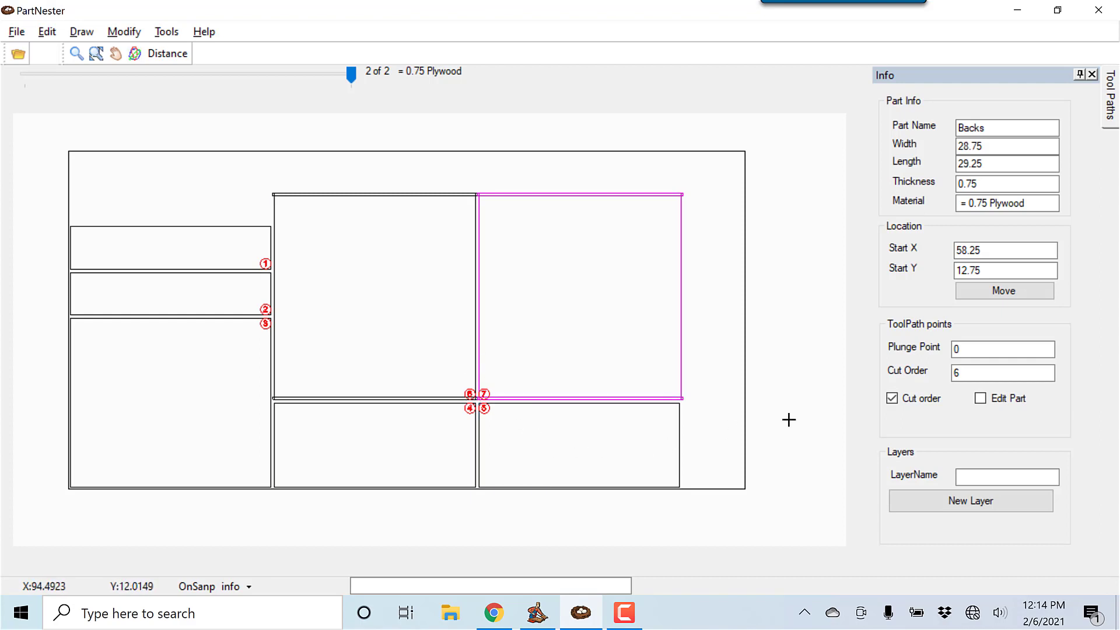
left_click(892, 398)
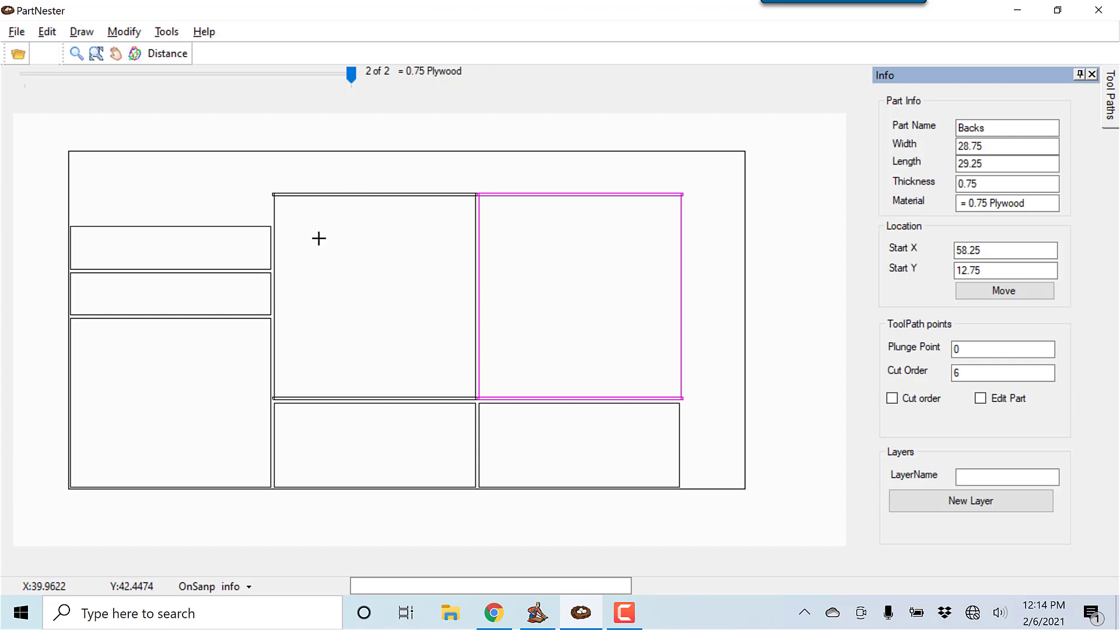
left_click(892, 398)
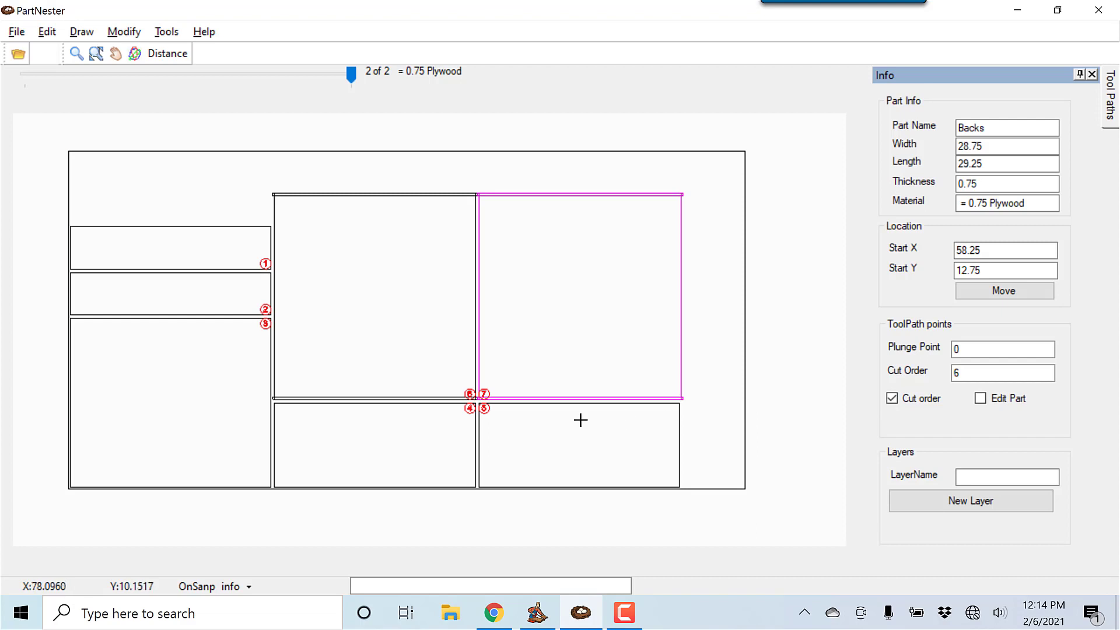
On the first sheet, sequence the 30-inch LeftSide at lower-left, 30-inch RightSide at lower-right, right 10.25-inch Shelf at lower-left, left one at lower-right.
left_click(83, 80)
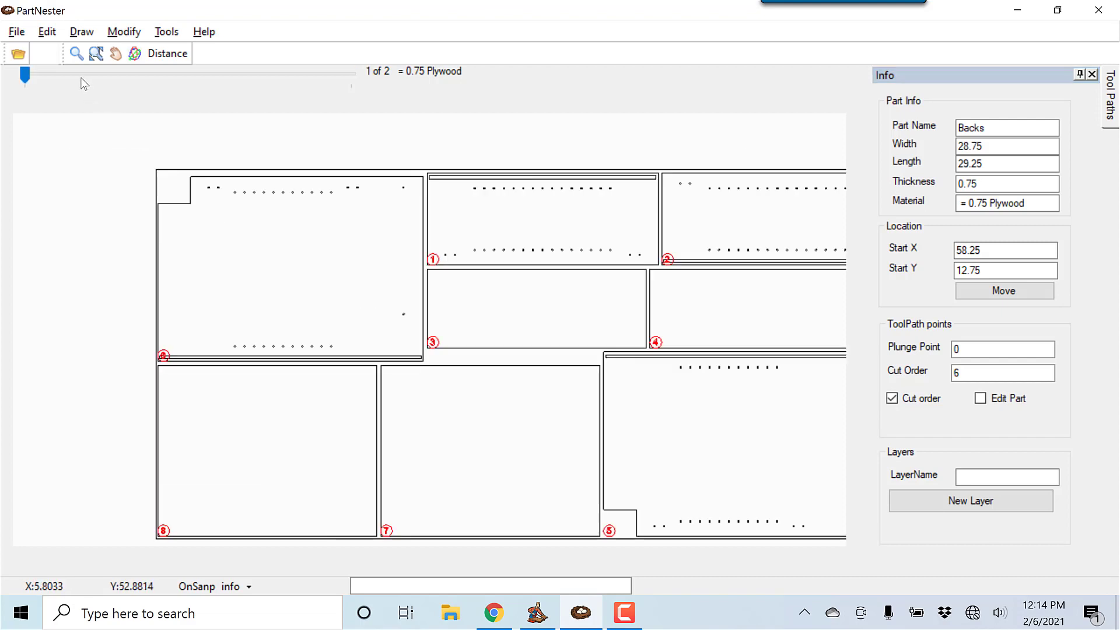
middle_click_drag(637, 353, 531, 328)
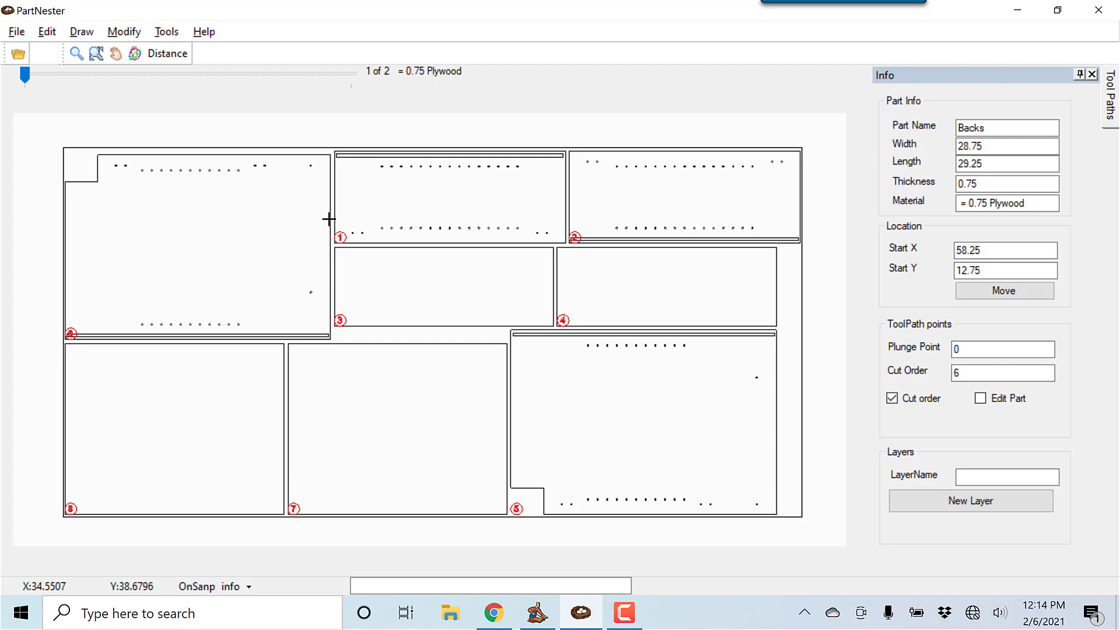
left_click(584, 225)
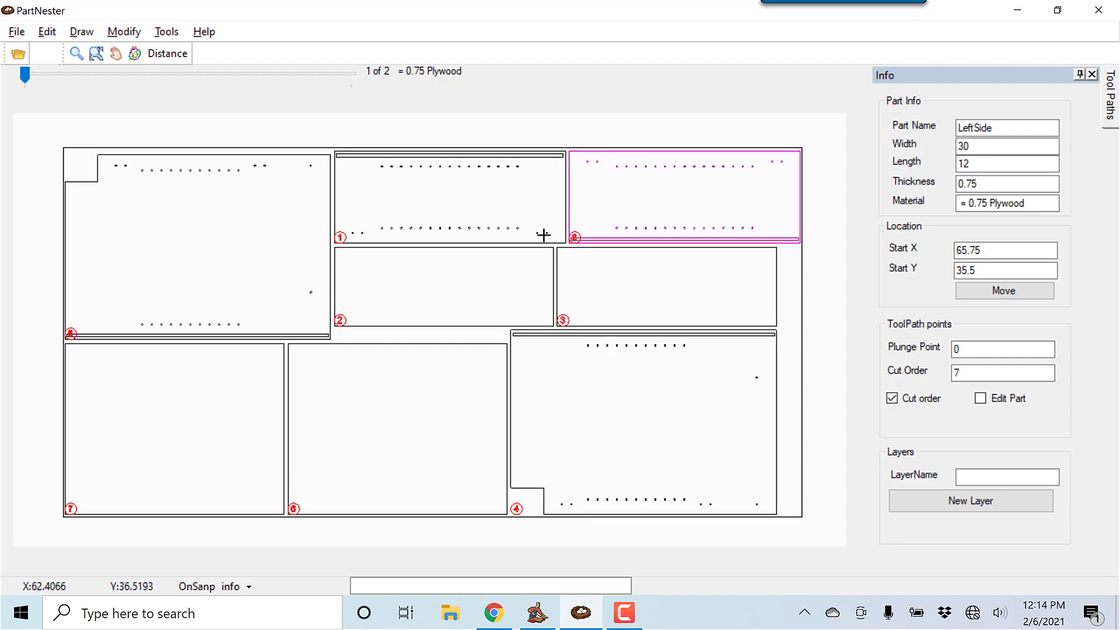
left_click(552, 237)
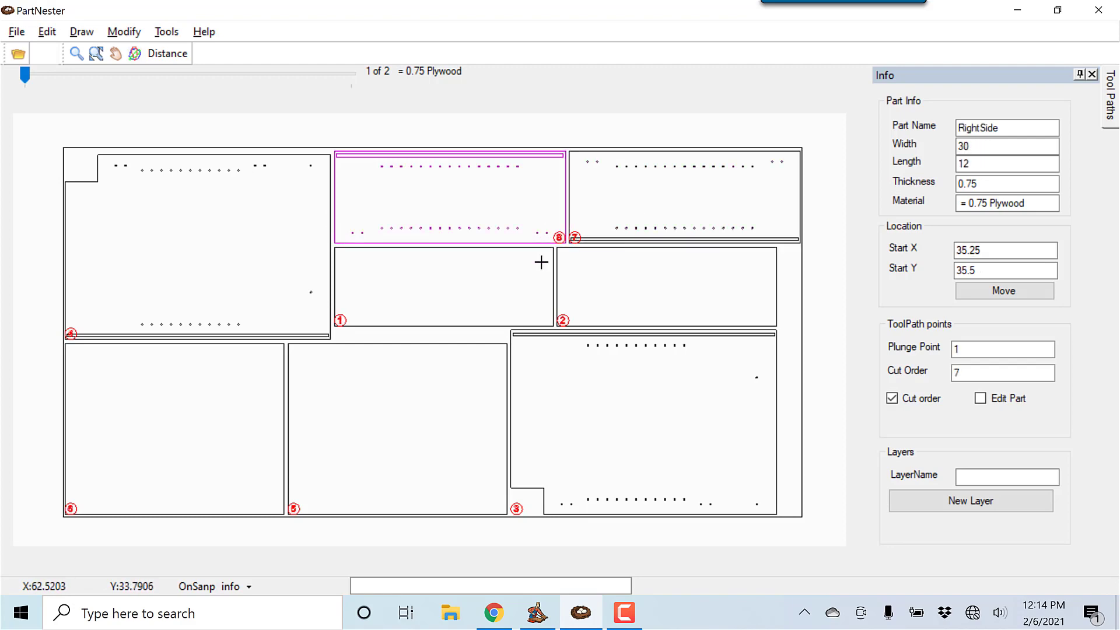
left_click(565, 311)
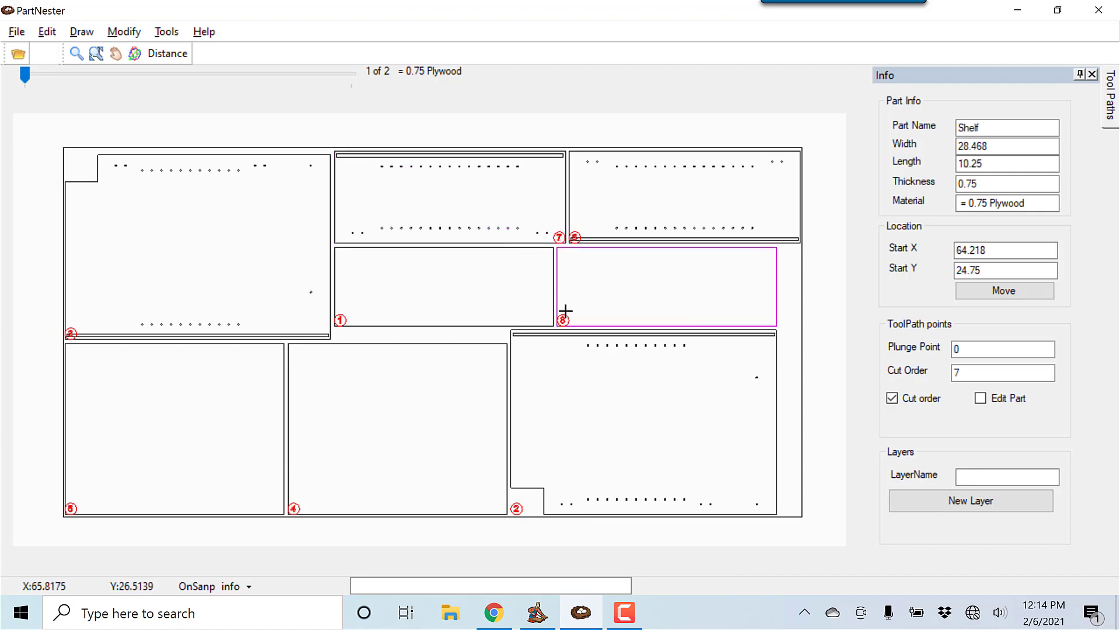
left_click(530, 317)
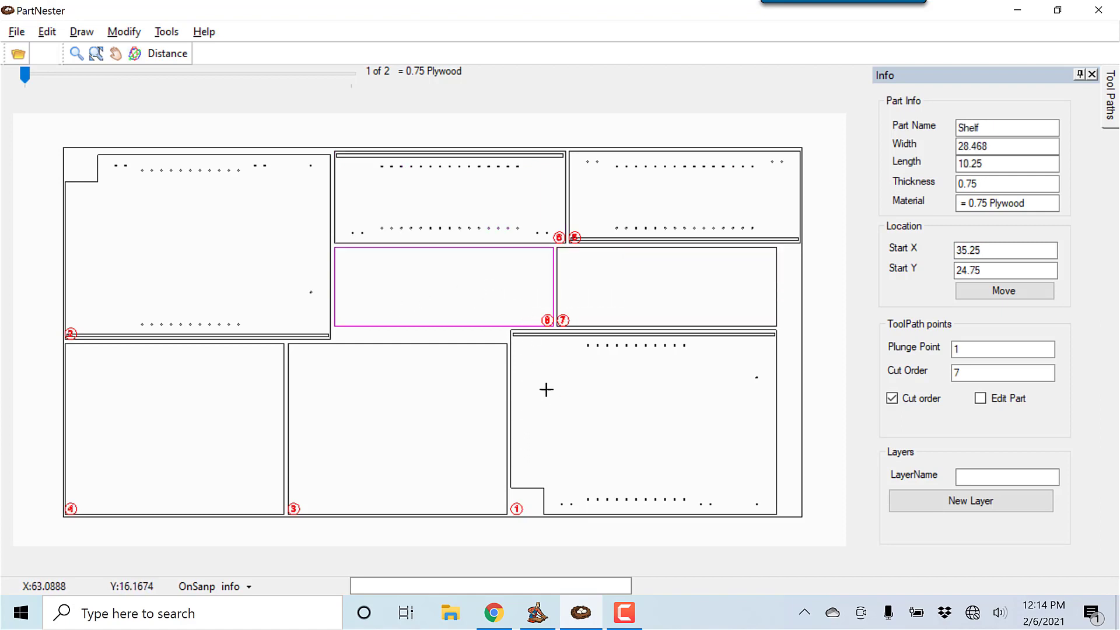
Continue with the 34.5-inch RightSide at lower-left, right and left 22.25-inch Shelf parts at upper-left, and 34.5-inch LeftSide at lower-right.
left_click(526, 474)
left_click(313, 365)
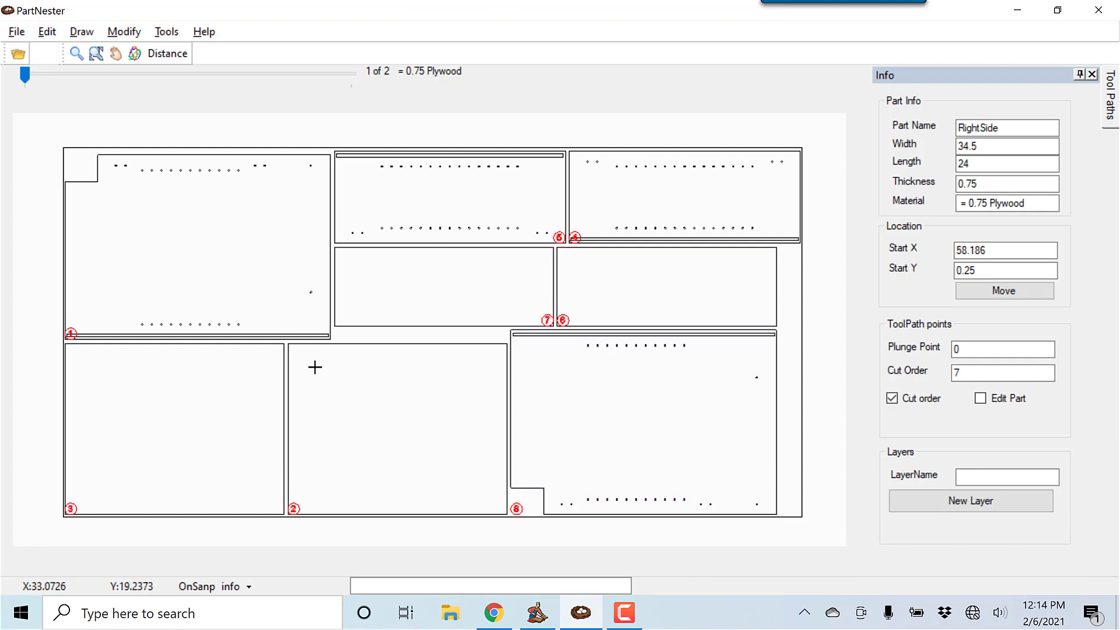
left_click(134, 357)
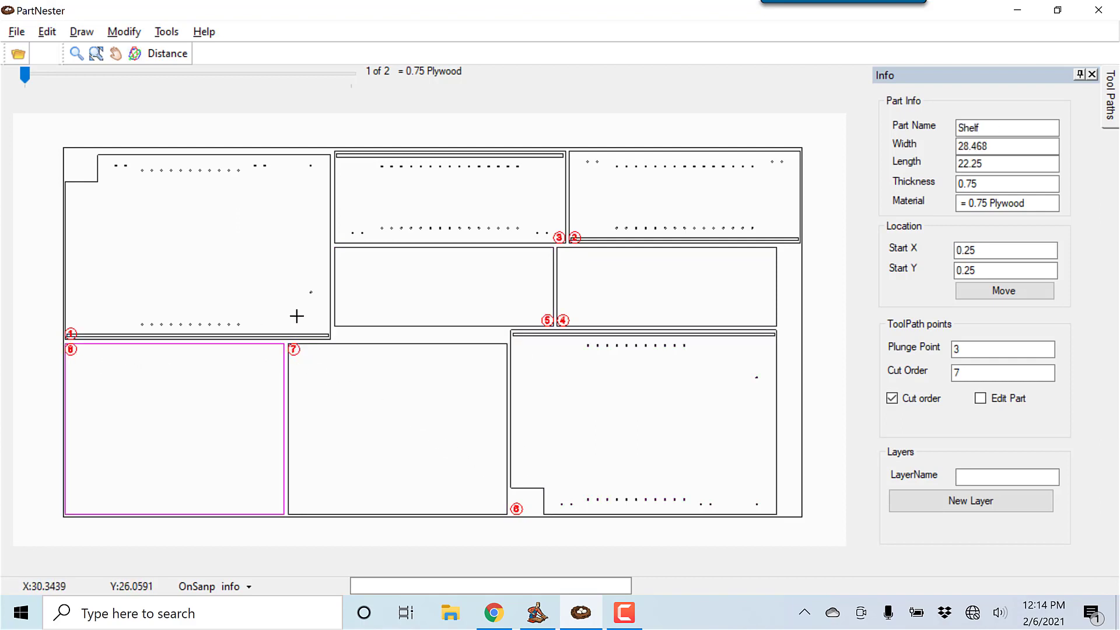
left_click(297, 315)
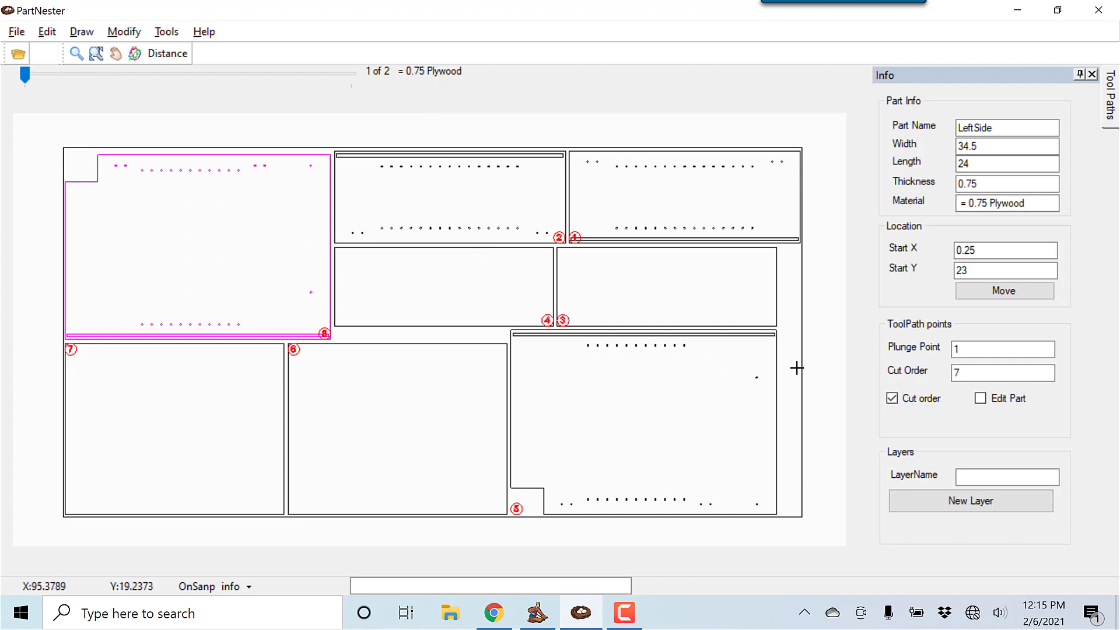
Turn off the cut order display and bring up the tool path settings.
left_click(896, 405)
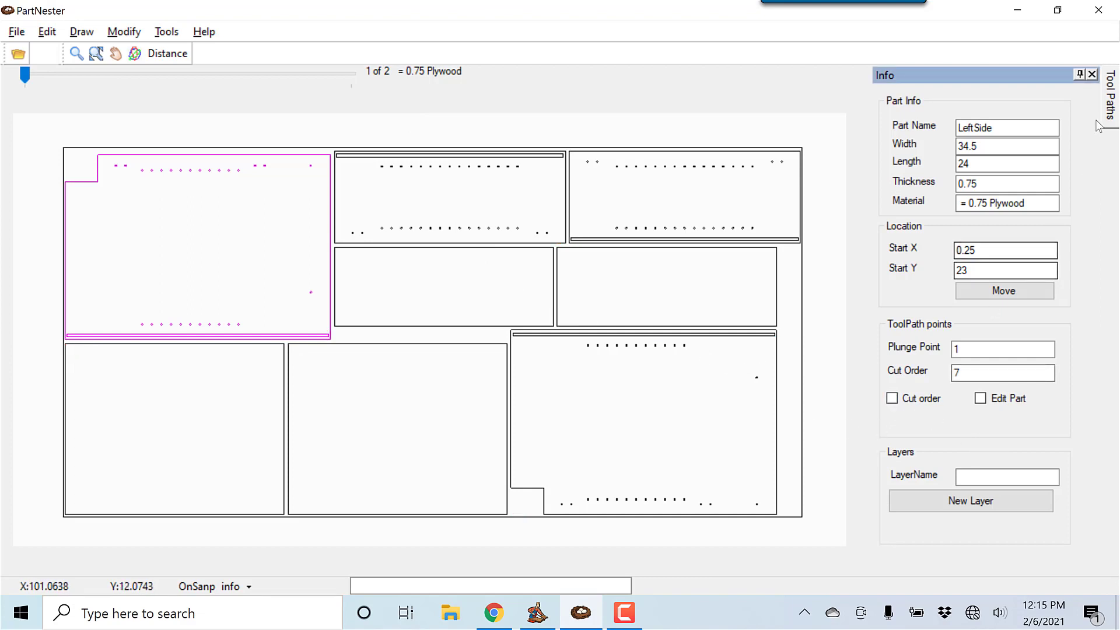
mouse_move(1108, 100)
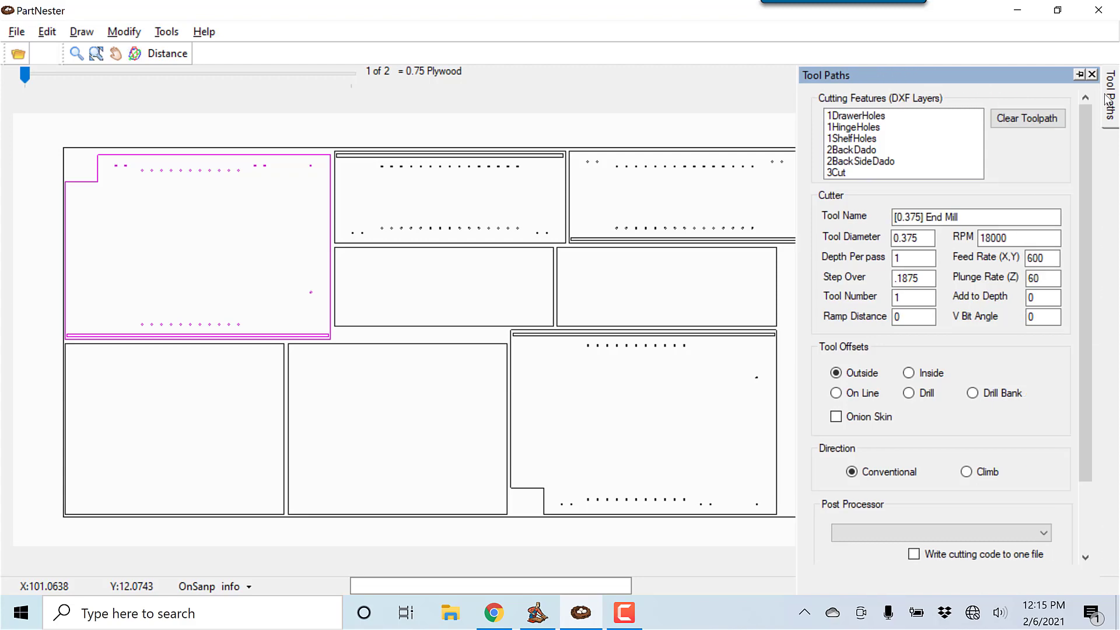
Keep the tool path settings docked open and examine the cutter and offset settings of each drilling, dado and cut layer.
left_click(1081, 76)
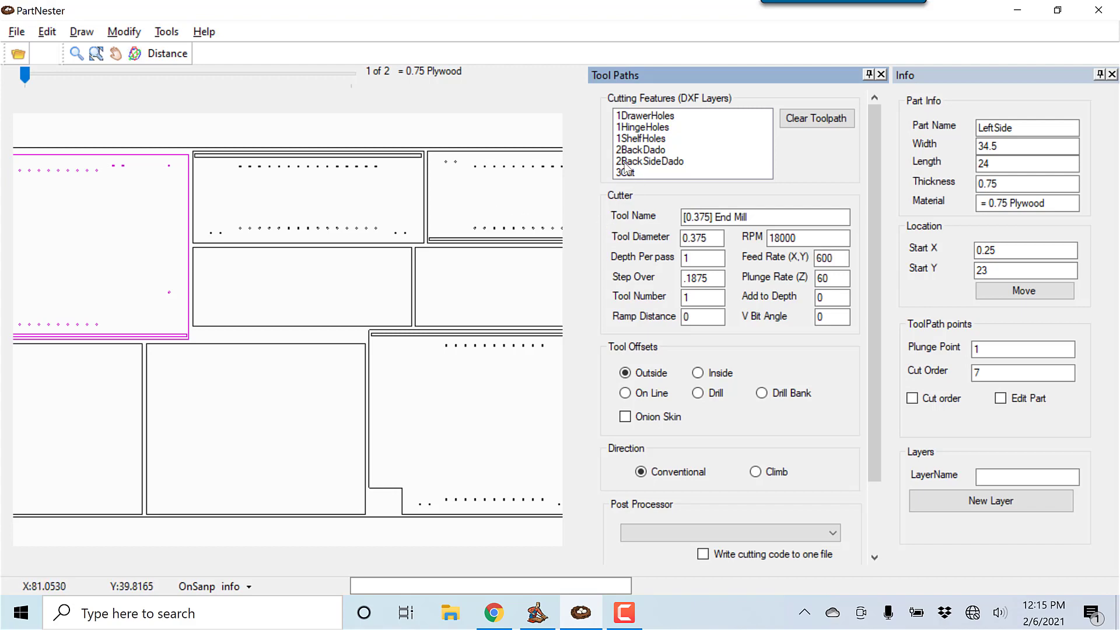
left_click(660, 116)
left_click(658, 128)
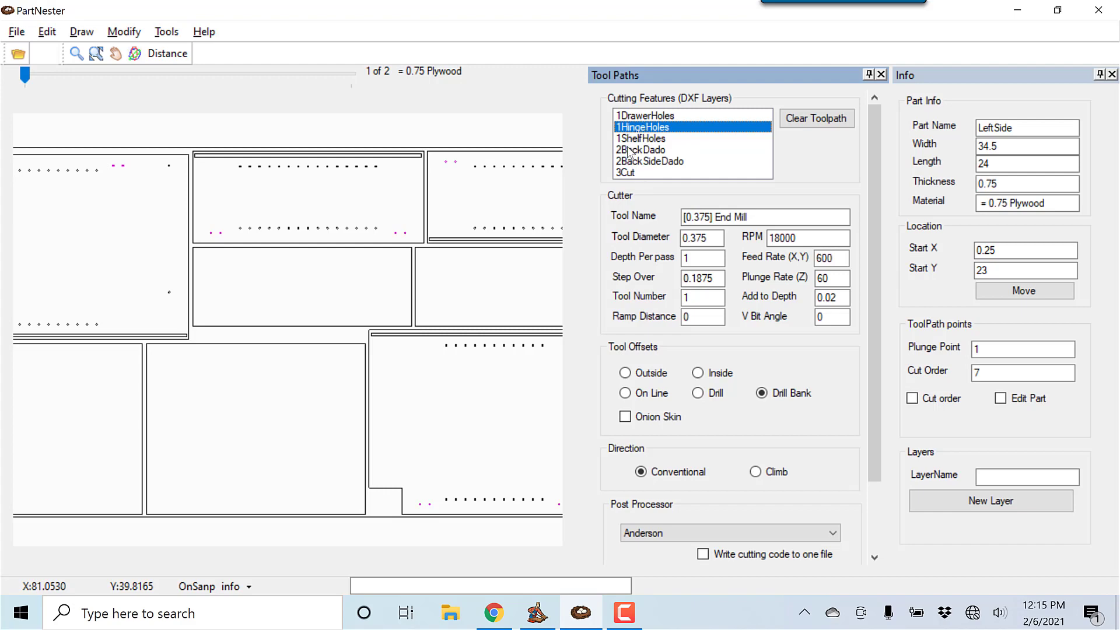
left_click(630, 173)
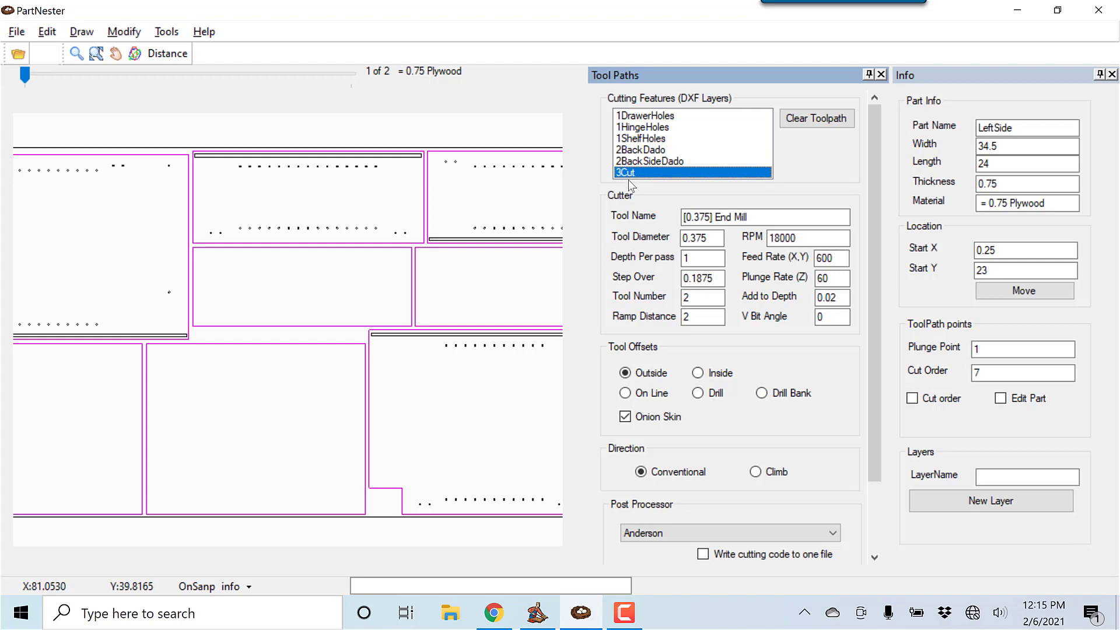
left_click(652, 120)
left_click(652, 127)
left_click(652, 139)
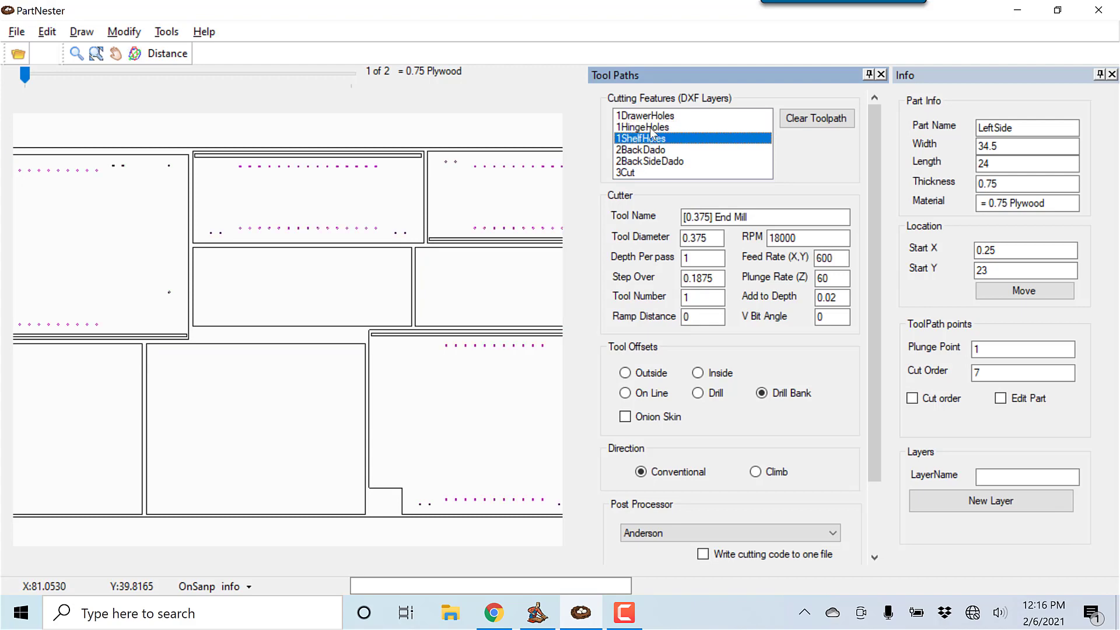
left_click(653, 150)
left_click(652, 164)
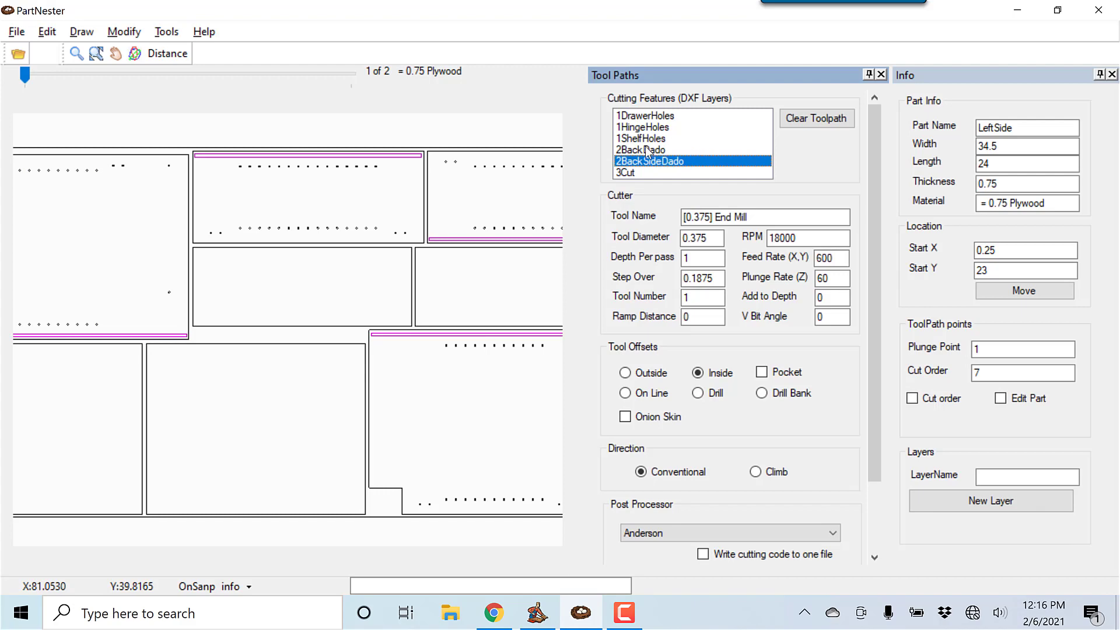
Reorder the cutting features so 2BackDado comes first and 2BackSideDado second, ahead of the drawer, hinge and shelf hole layers.
left_click(646, 151)
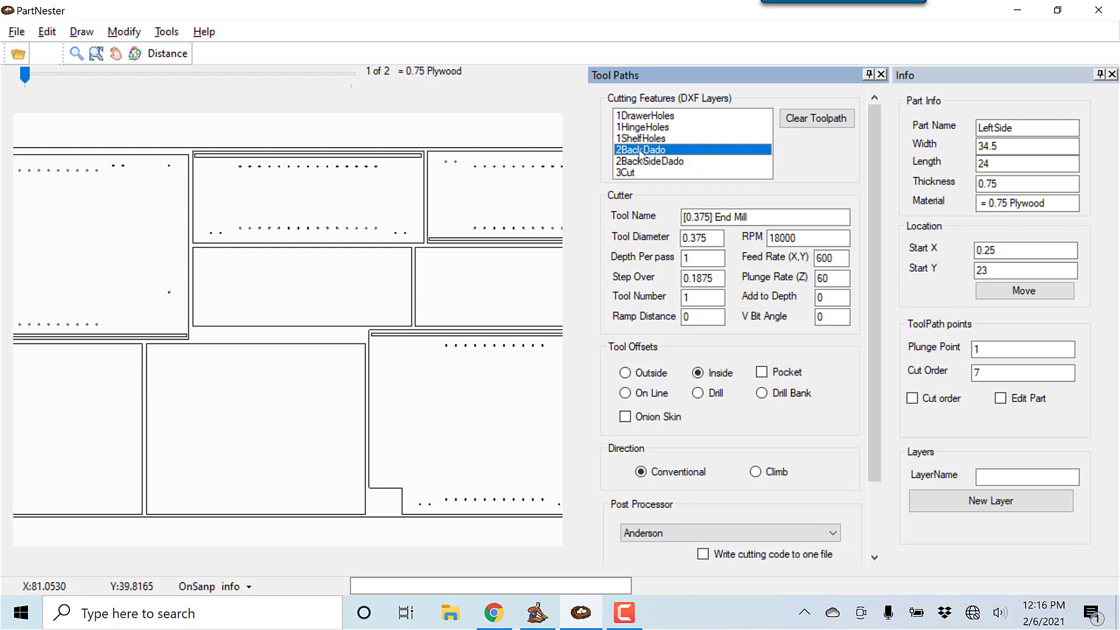
left_click_drag(641, 147, 644, 115)
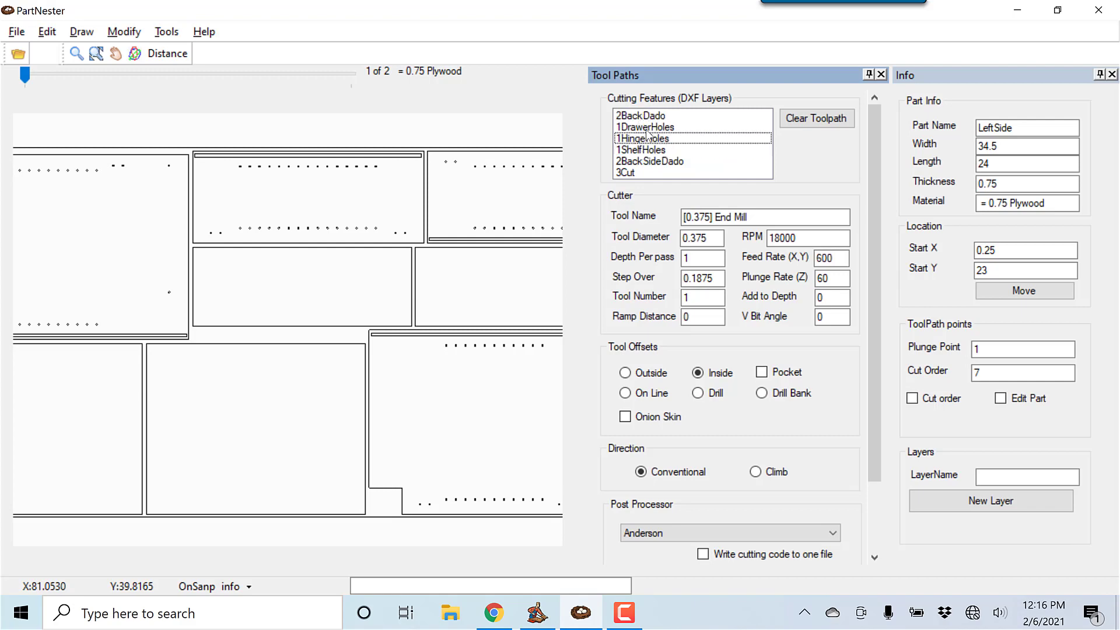
left_click(656, 162)
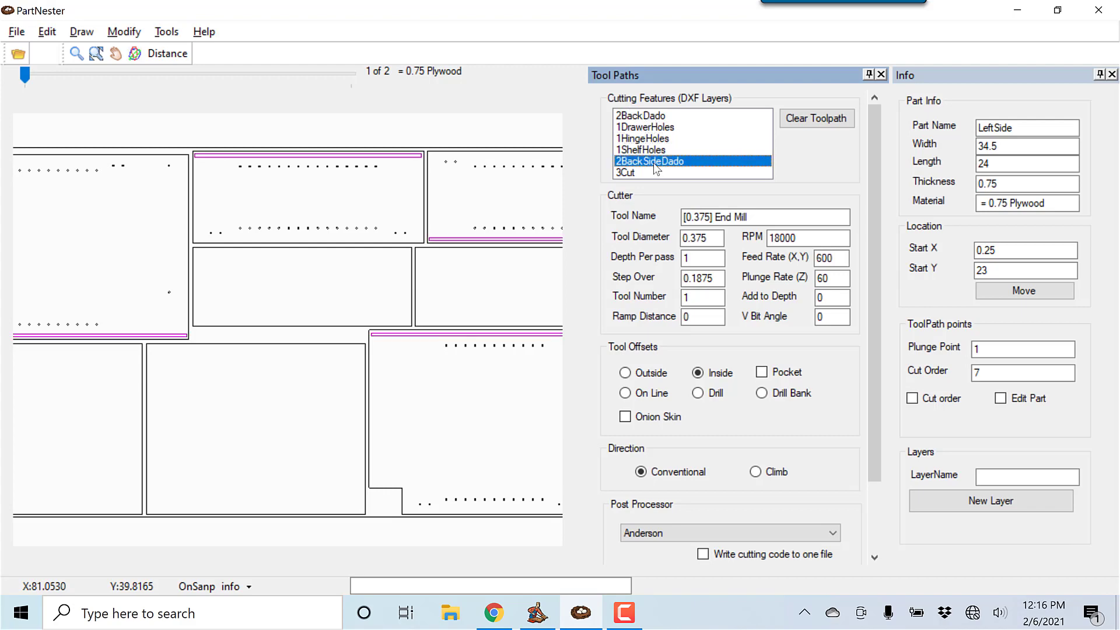
left_click_drag(656, 167, 647, 127)
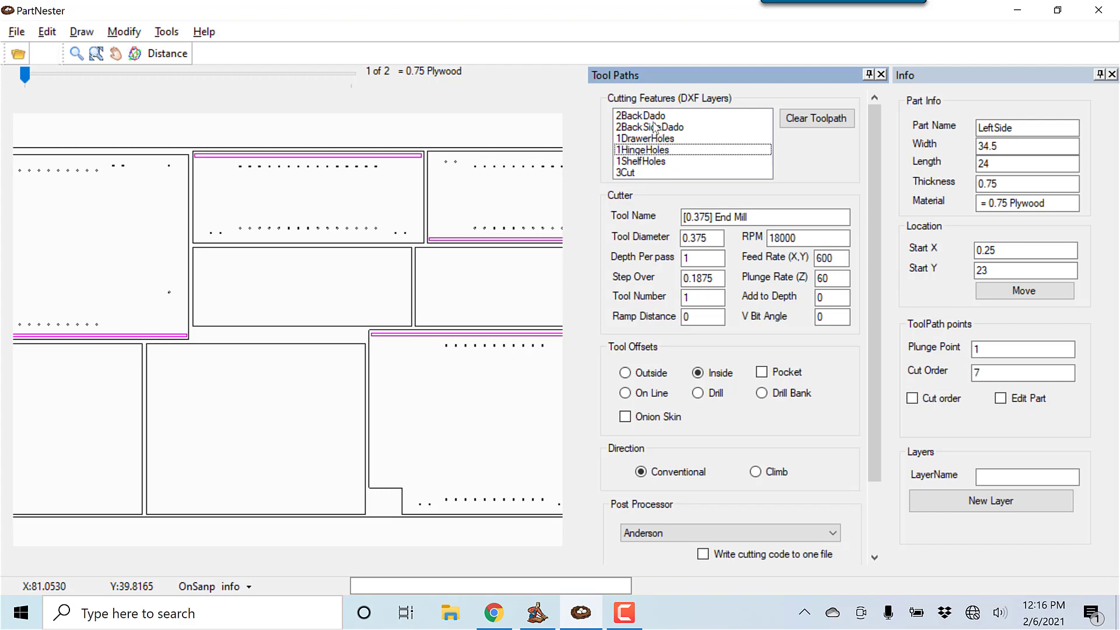
Review the reordered layers in sequence from 2BackDado to 3Cut, and display the cut order on the parts.
left_click(653, 118)
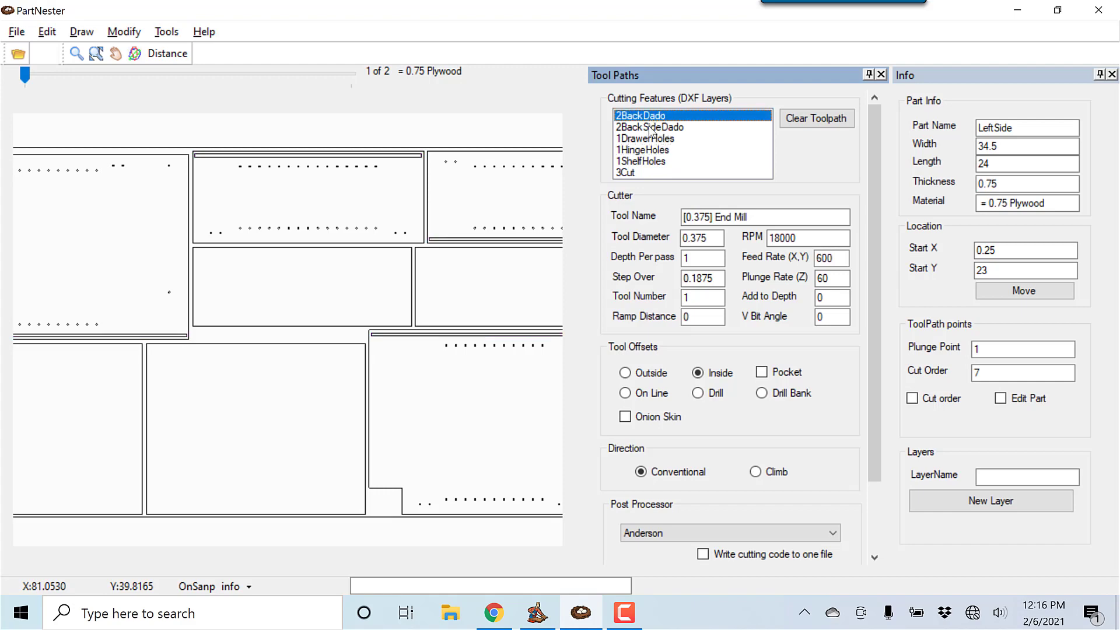
left_click(652, 129)
left_click(651, 139)
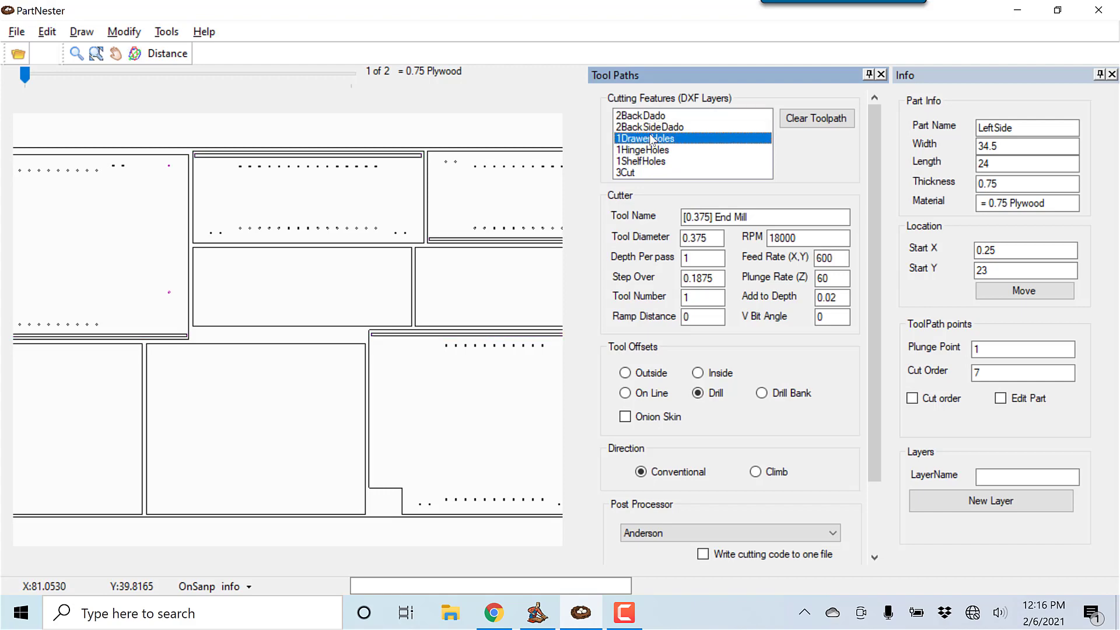
left_click(650, 149)
left_click(650, 161)
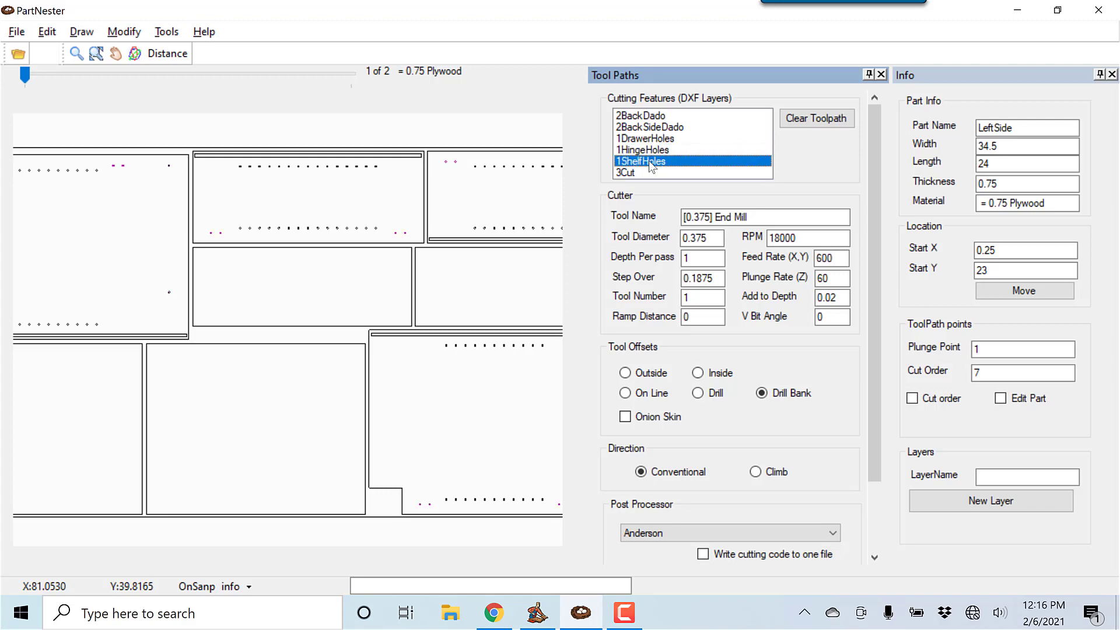
left_click(629, 174)
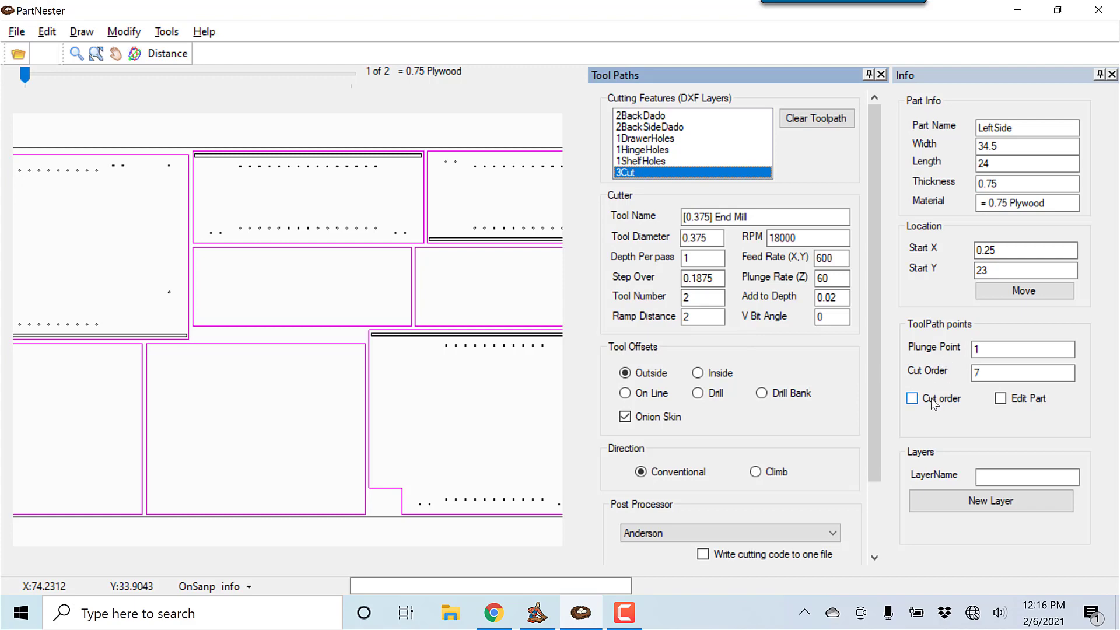
left_click(913, 398)
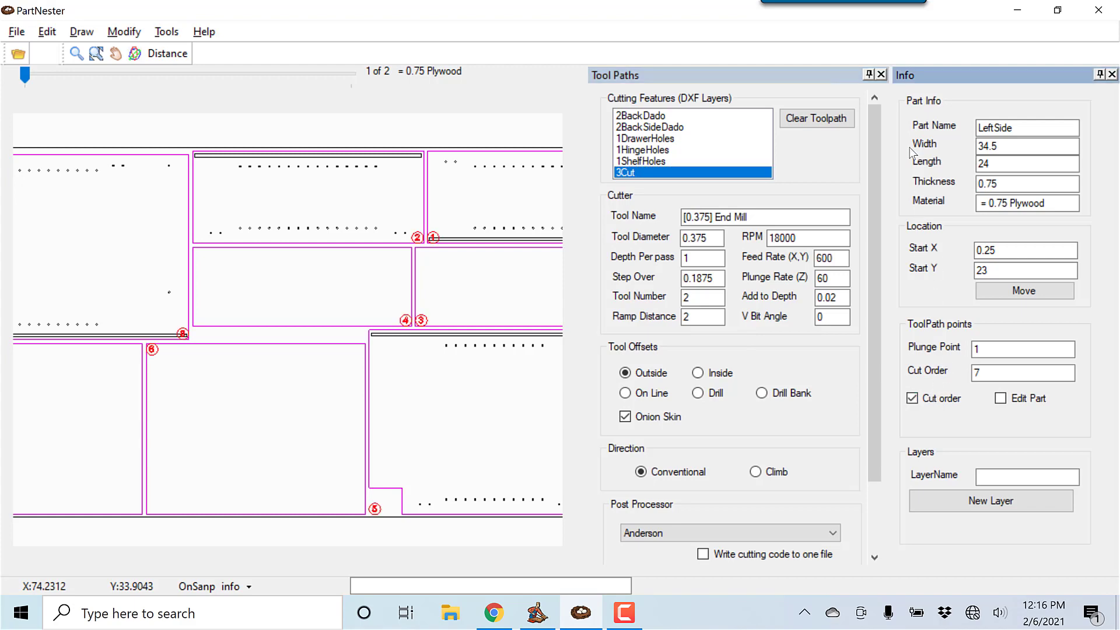